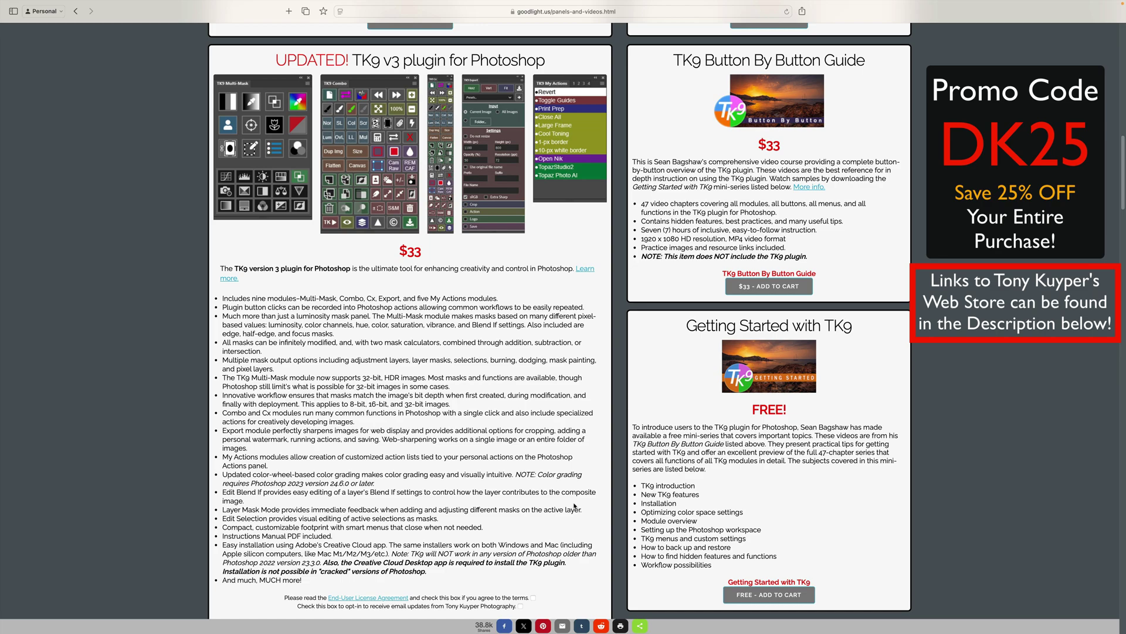
{"action": "scroll", "coordinate": [734, 382], "scroll_direction": "down", "scroll_amount": 1}
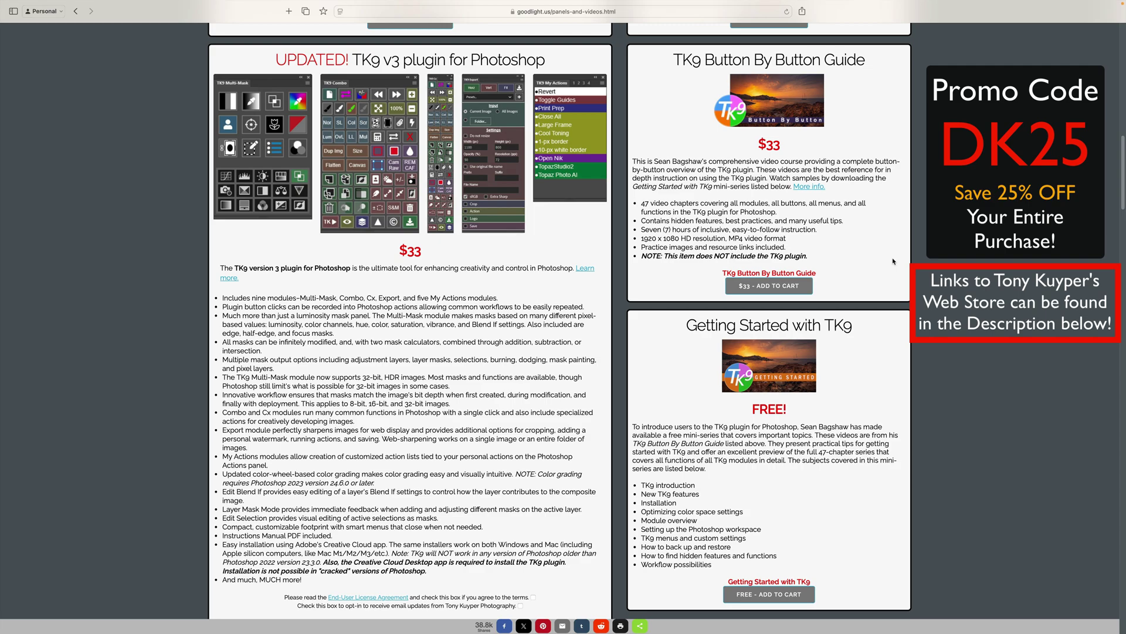
{"action": "scroll", "coordinate": [893, 261], "scroll_direction": "down", "scroll_amount": 5}
{"action": "scroll", "coordinate": [894, 261], "scroll_direction": "down", "scroll_amount": 6}
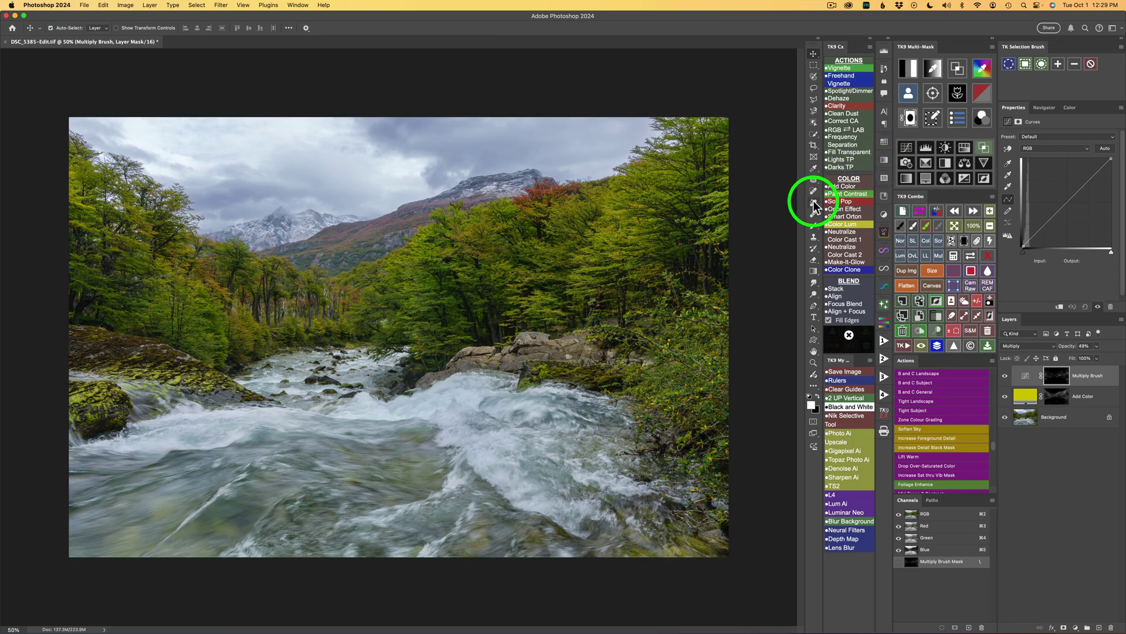
Add a Remove layer at the top of the stack and brush away distractions in the dark foliage above the riverside rocks.
{"action": "left_click", "coordinate": [988, 292]}
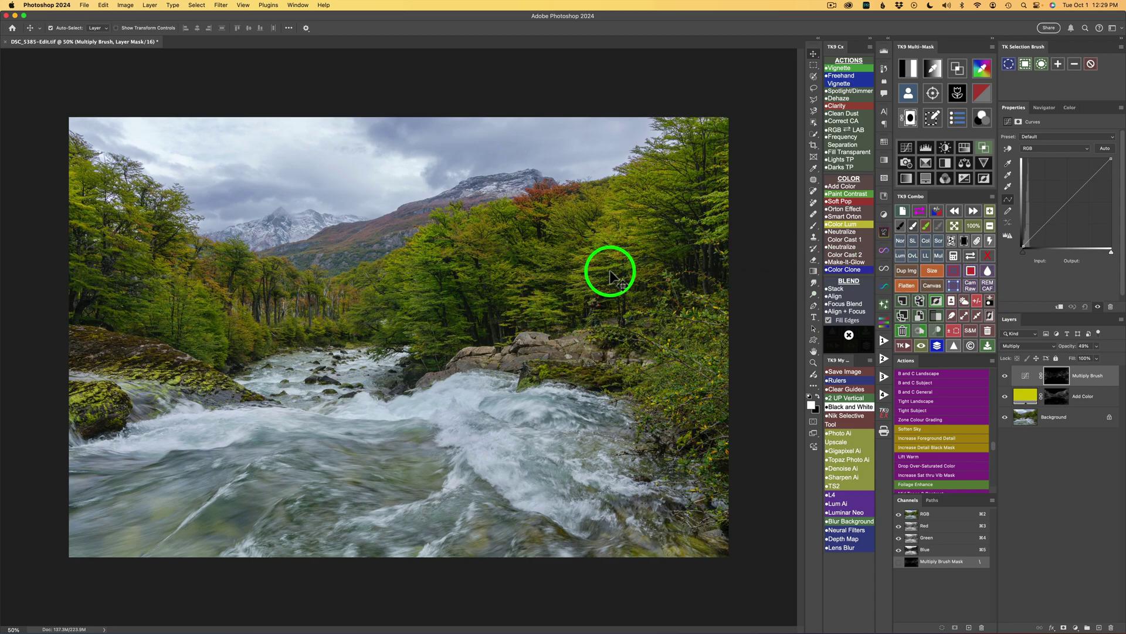
{"action": "left_click", "coordinate": [989, 286]}
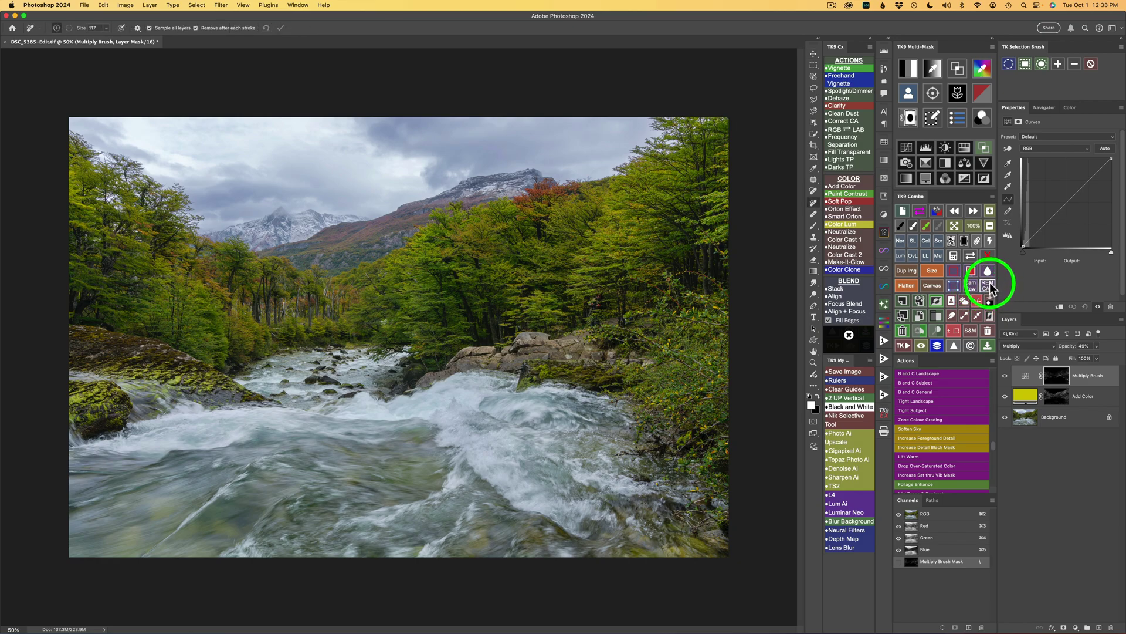
{"action": "left_click", "coordinate": [989, 286]}
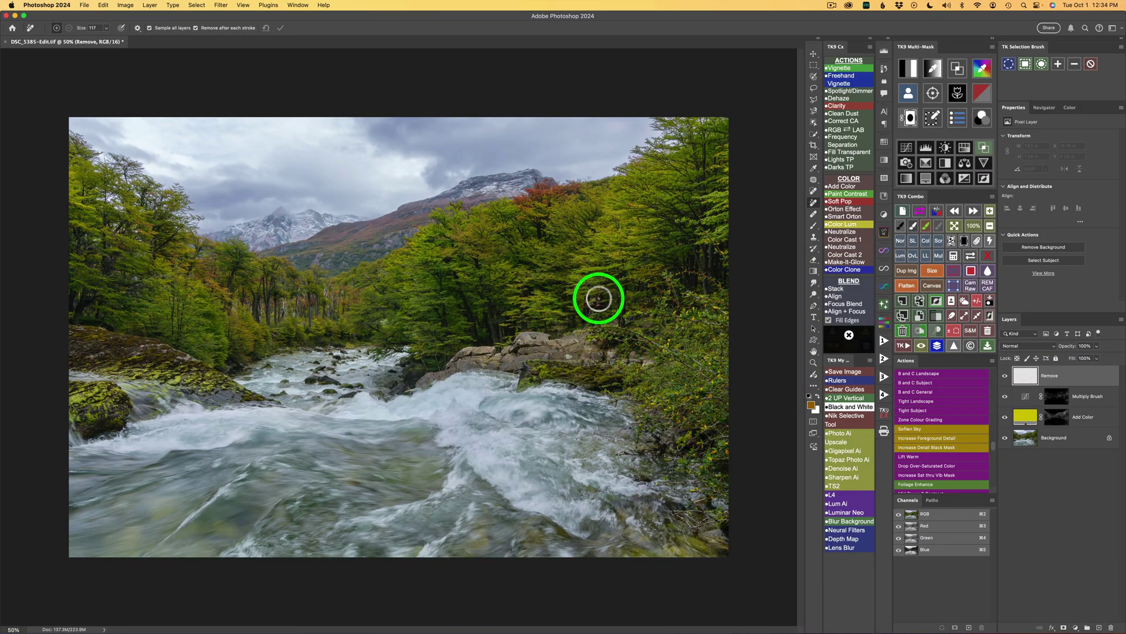
{"action": "mouse_move", "coordinate": [599, 305]}
{"action": "left_mouse_down"}
{"action": "mouse_move", "coordinate": [581, 333]}
{"action": "mouse_move", "coordinate": [599, 326]}
{"action": "mouse_move", "coordinate": [600, 296]}
{"action": "mouse_move", "coordinate": [604, 328]}
{"action": "left_mouse_up"}
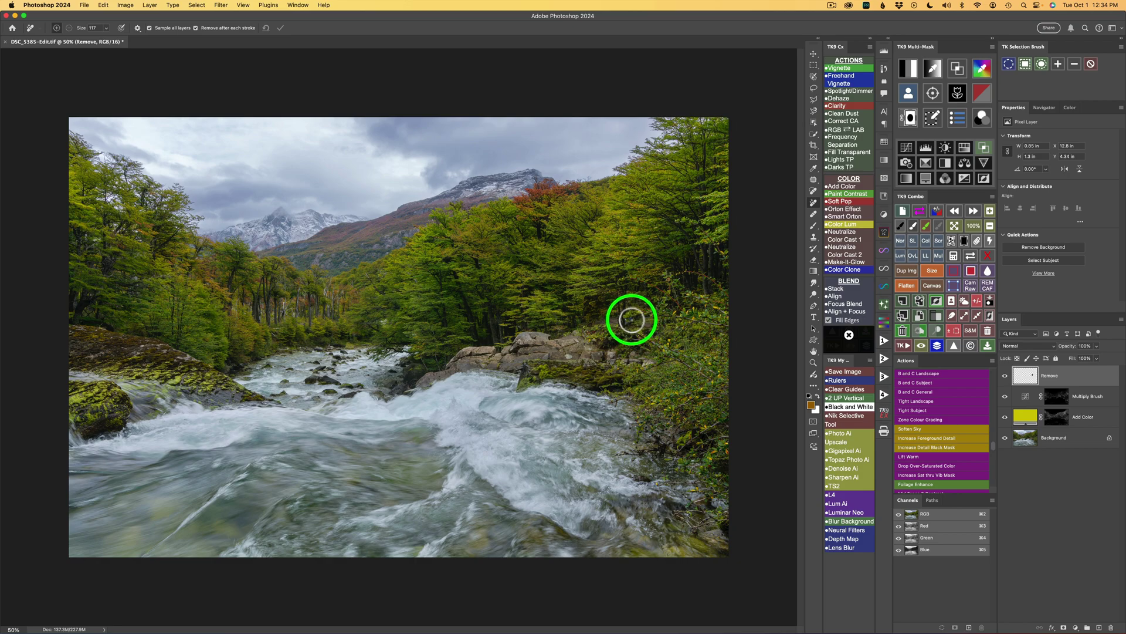
{"action": "mouse_move", "coordinate": [630, 317]}
{"action": "left_mouse_down"}
{"action": "mouse_move", "coordinate": [632, 338]}
{"action": "mouse_move", "coordinate": [640, 330]}
{"action": "left_mouse_up"}
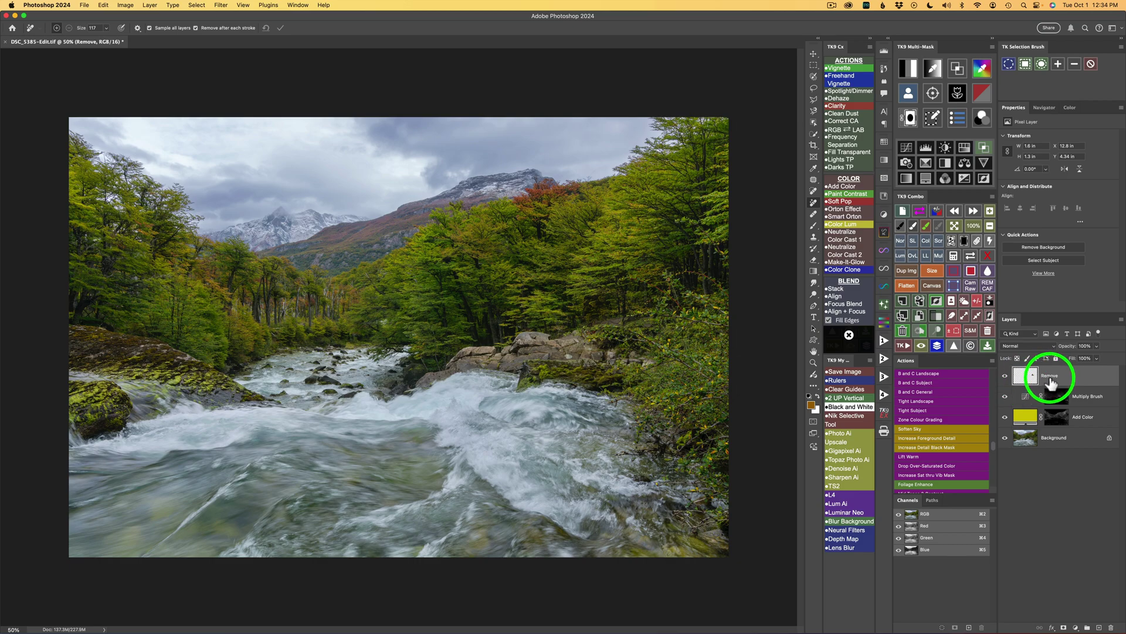
{"action": "left_click", "coordinate": [1005, 376]}
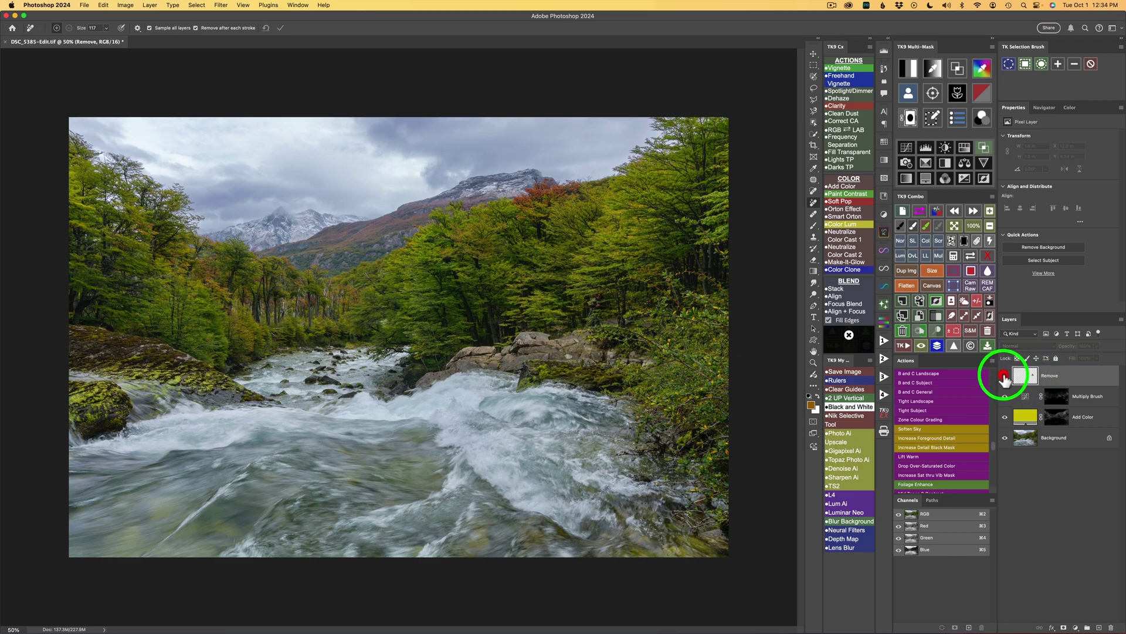
{"action": "left_click", "coordinate": [1005, 377]}
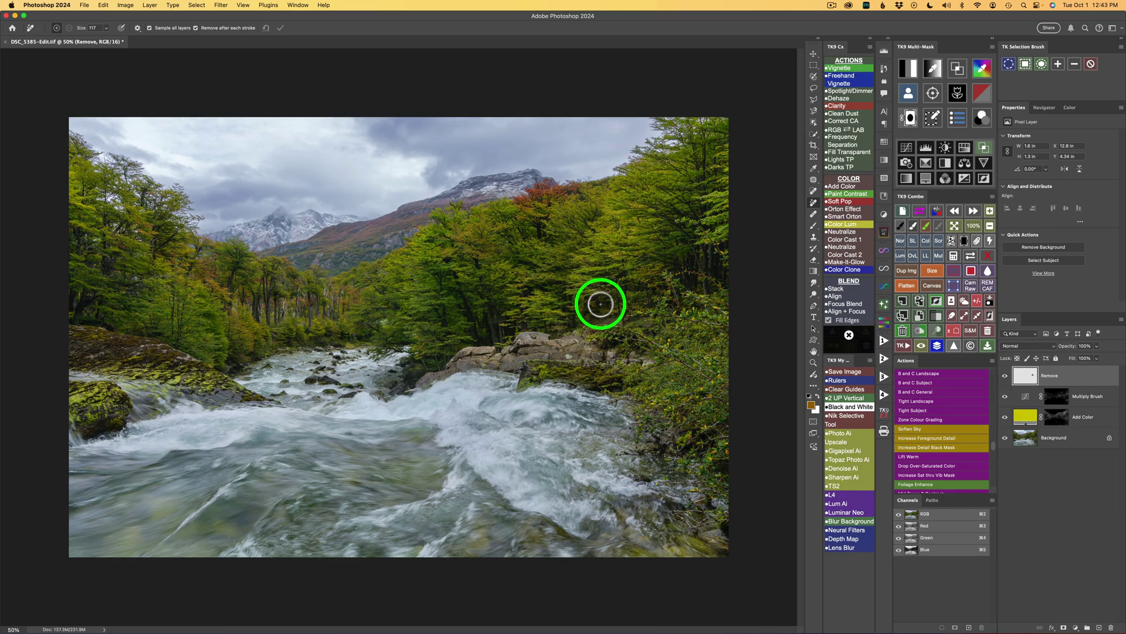
{"action": "mouse_move", "coordinate": [600, 303]}
{"action": "left_mouse_down"}
{"action": "mouse_move", "coordinate": [593, 297]}
{"action": "mouse_move", "coordinate": [590, 308]}
{"action": "left_mouse_up"}
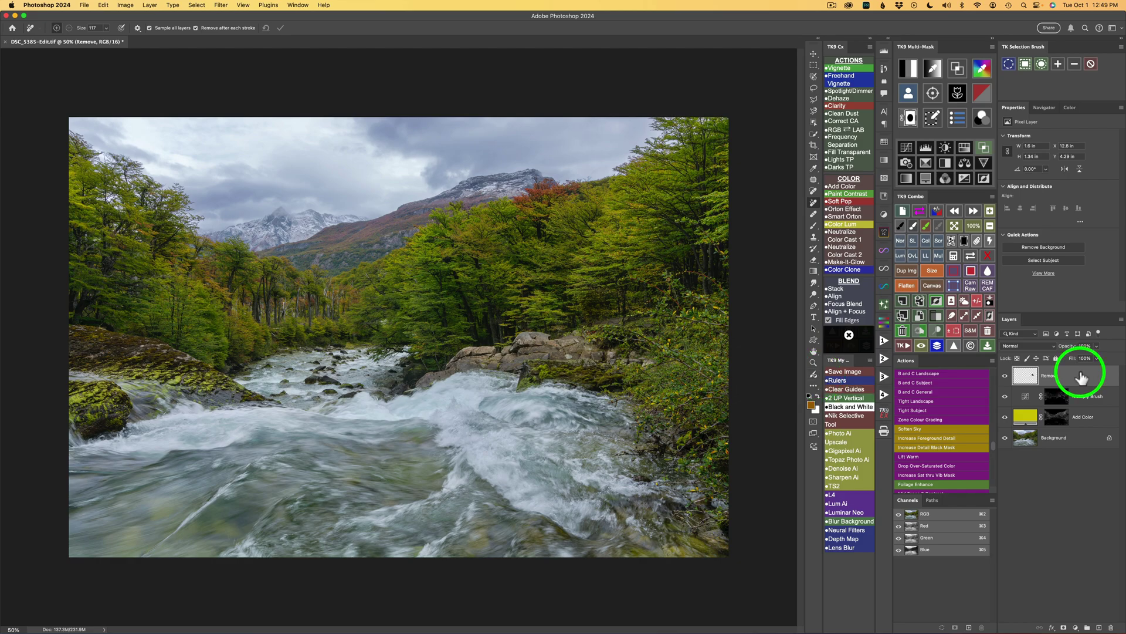
Try adding a Color Grading layer at the top of the stack with Background selected, delete it and close the color grading controls.
{"action": "left_click", "coordinate": [1031, 443]}
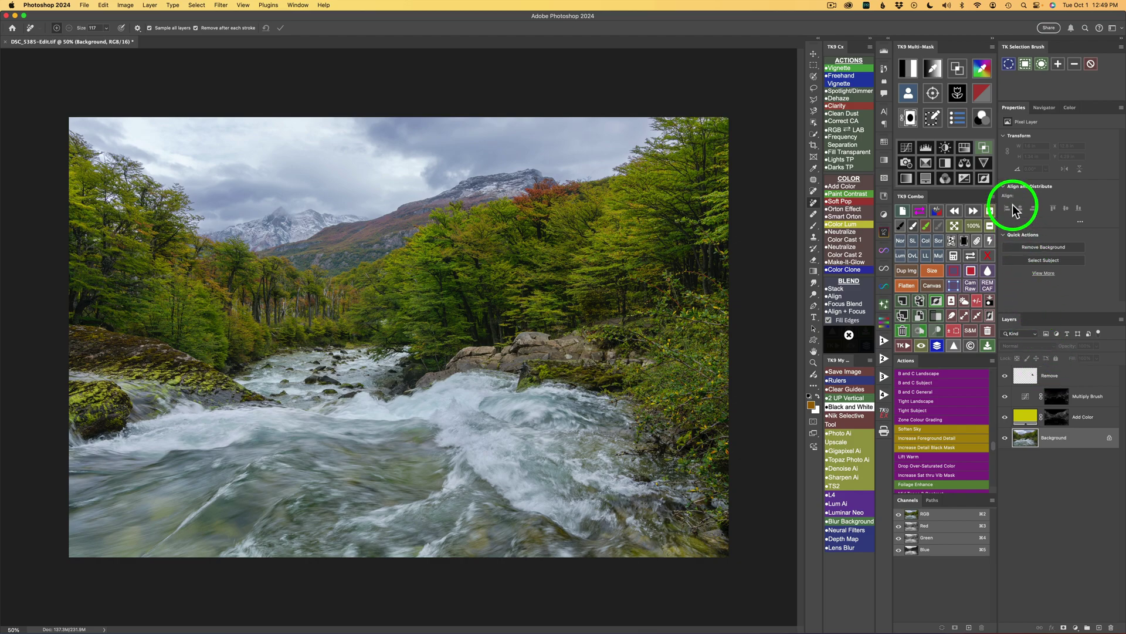
{"action": "left_click", "coordinate": [982, 117]}
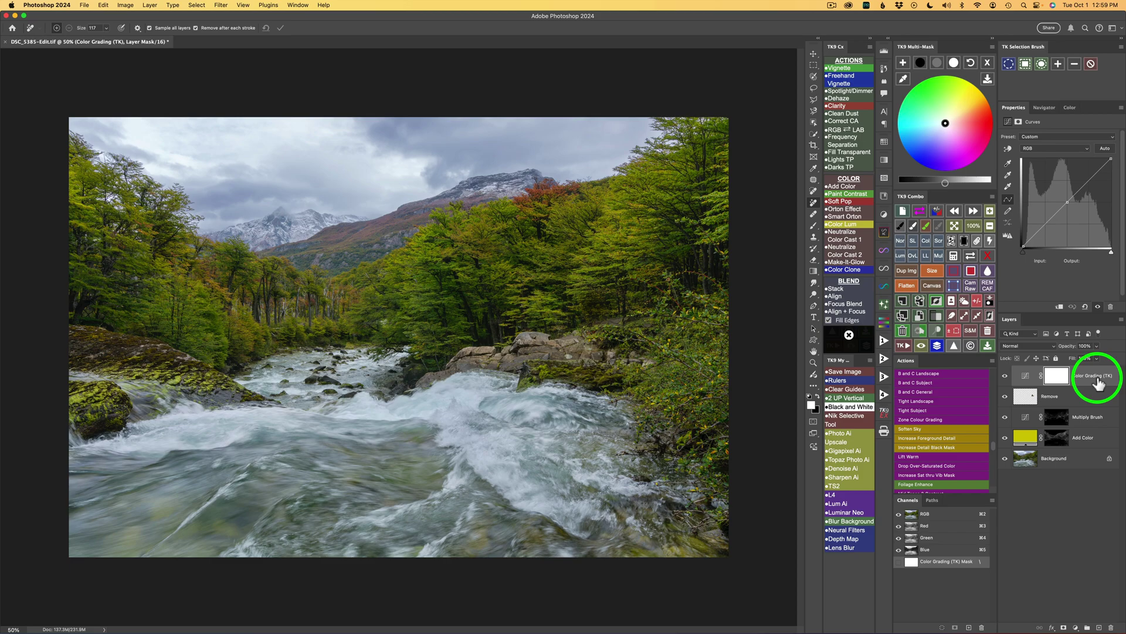
{"action": "left_click", "coordinate": [902, 330]}
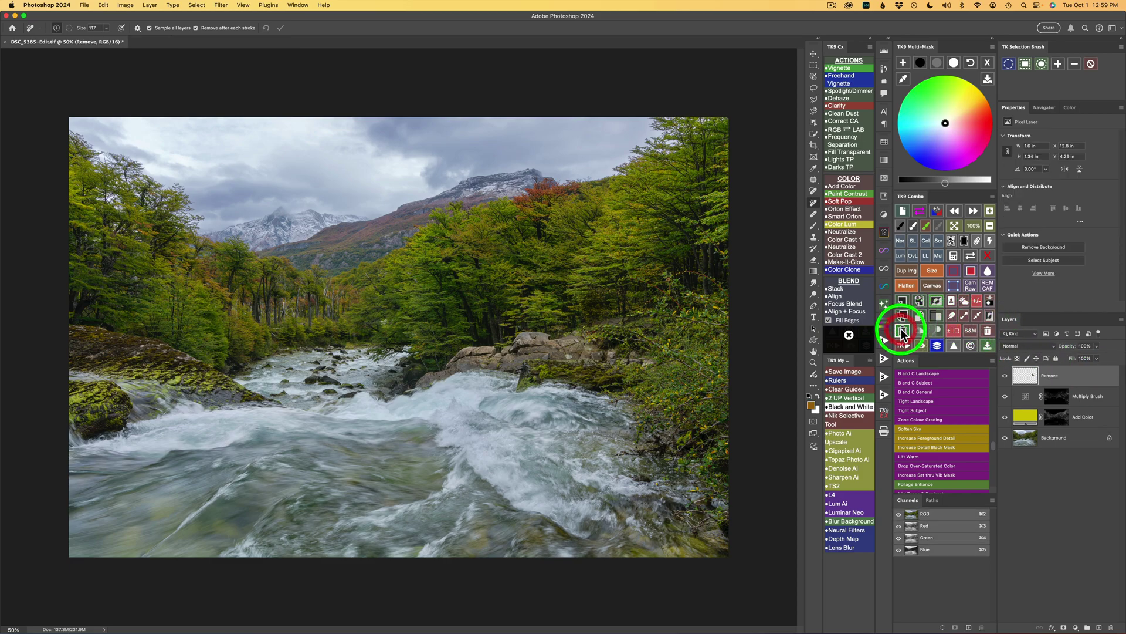
{"action": "left_click", "coordinate": [988, 62]}
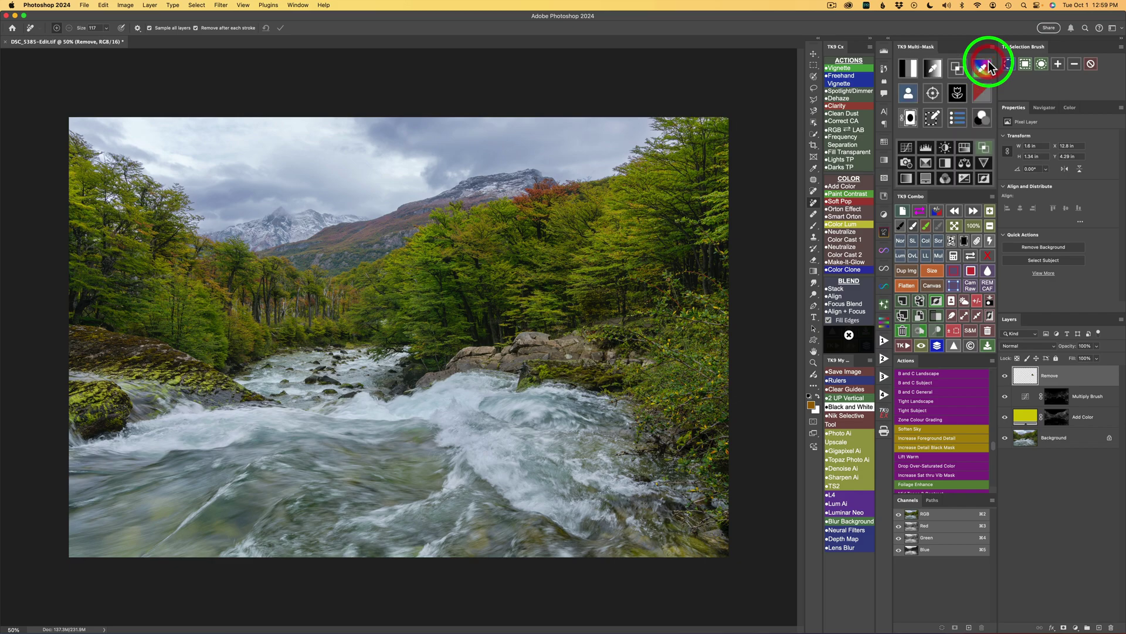
Add a Color Grading layer directly above Background, add a second one above it and delete the second.
{"action": "left_click", "coordinate": [1027, 437]}
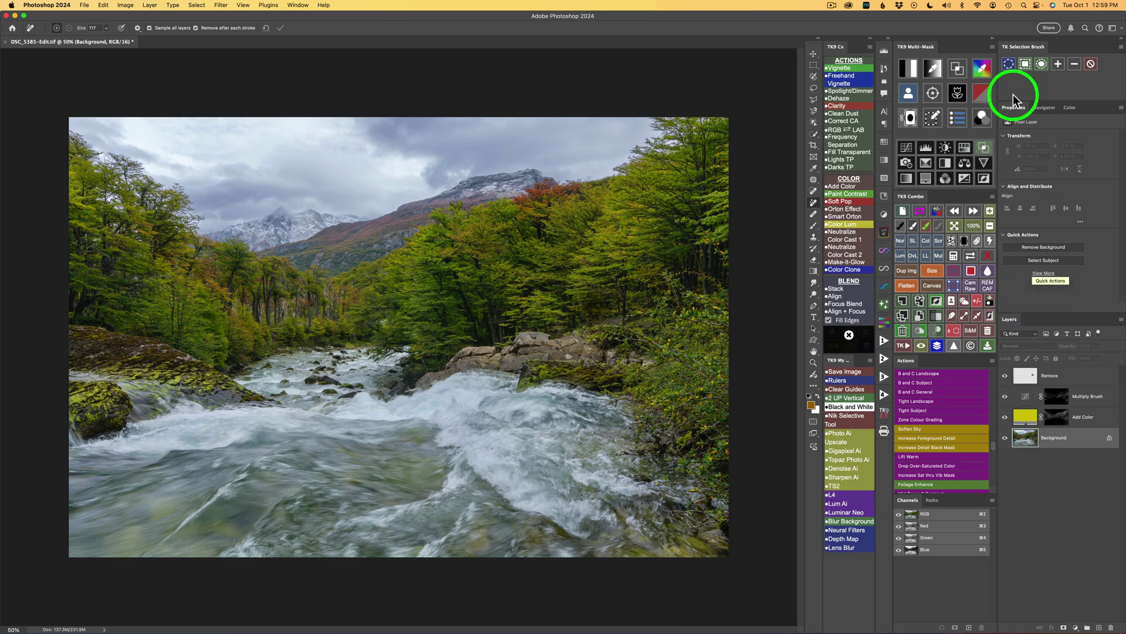
{"action": "left_click", "coordinate": [983, 119]}
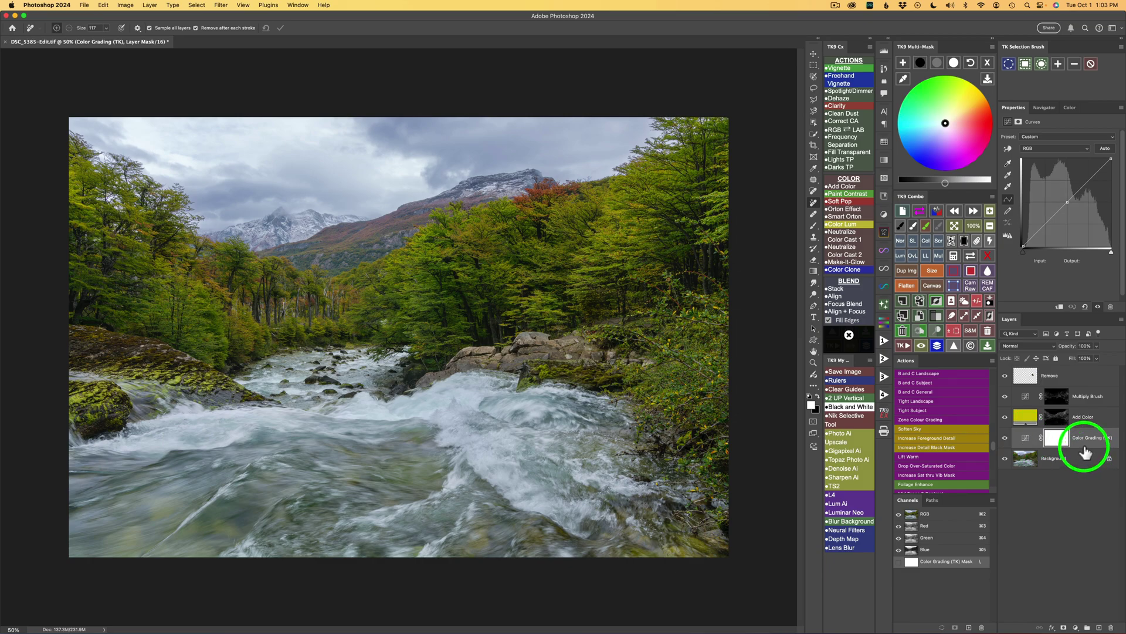
{"action": "left_click", "coordinate": [903, 63]}
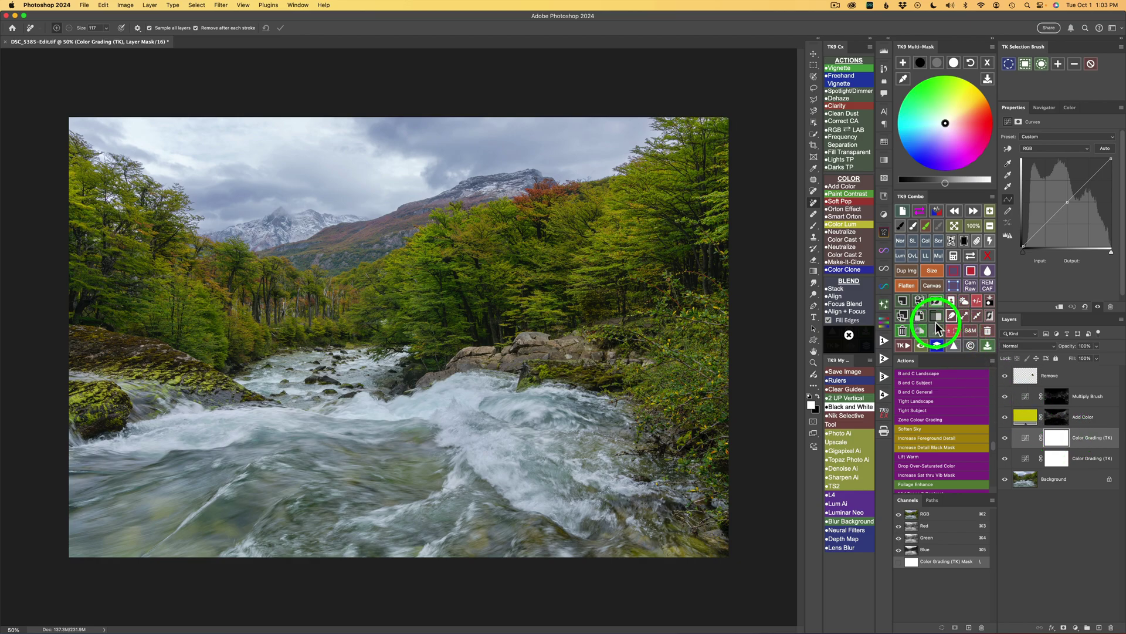
{"action": "left_click", "coordinate": [903, 332]}
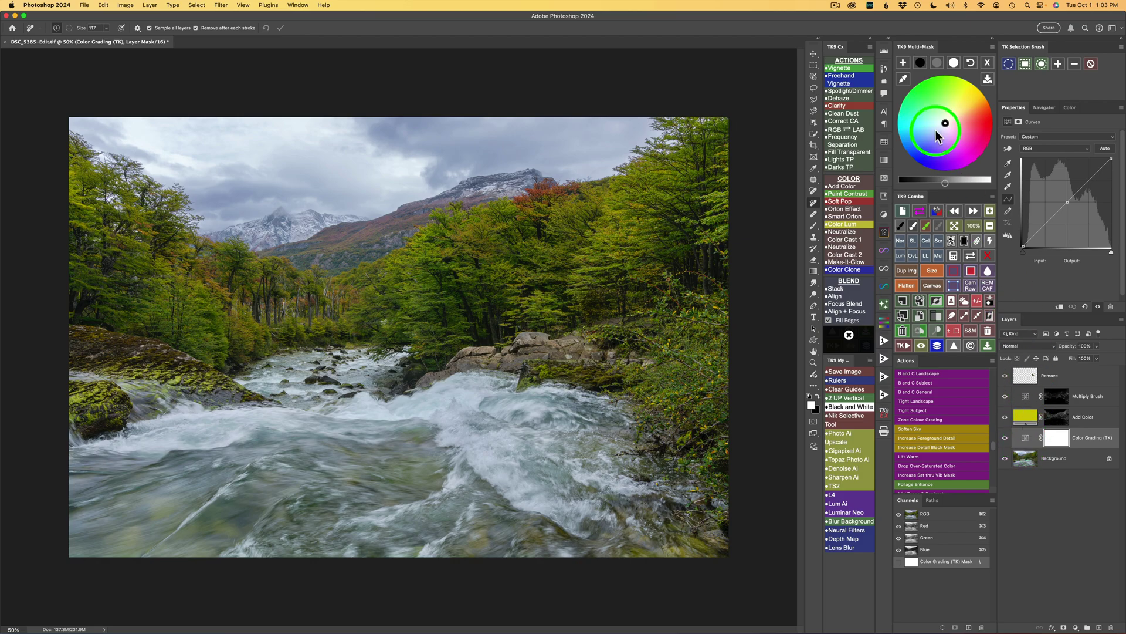
Try adding another Color Grading layer at the top of the stack, and delete both it and the one above Background.
{"action": "left_click", "coordinate": [903, 63]}
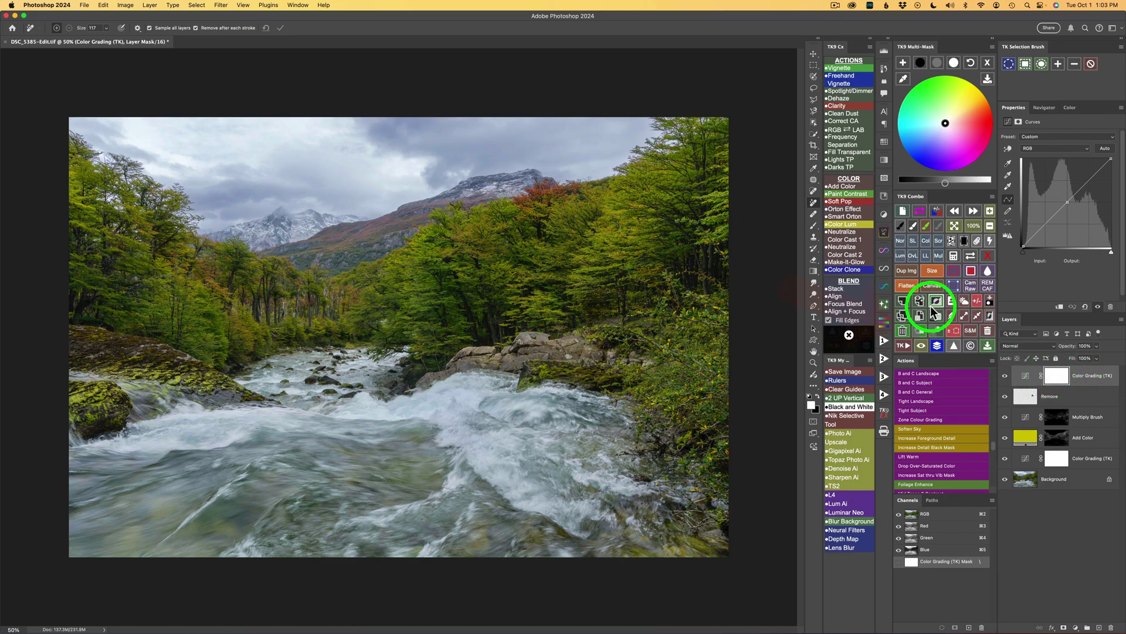
{"action": "left_click", "coordinate": [904, 332]}
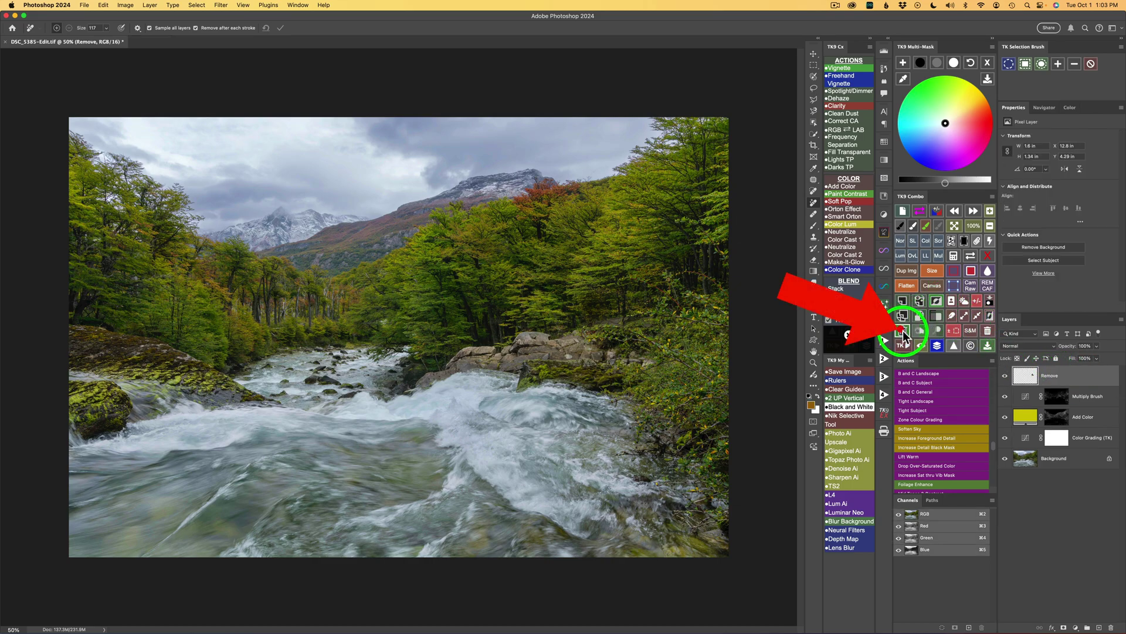
{"action": "left_click", "coordinate": [1026, 437]}
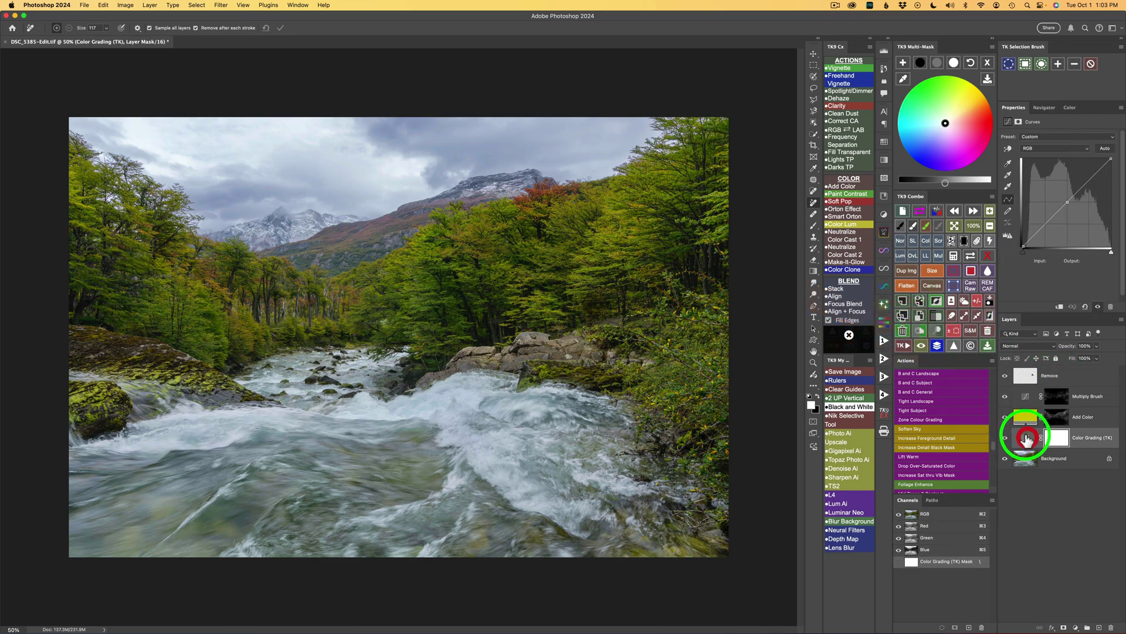
{"action": "left_click", "coordinate": [904, 332]}
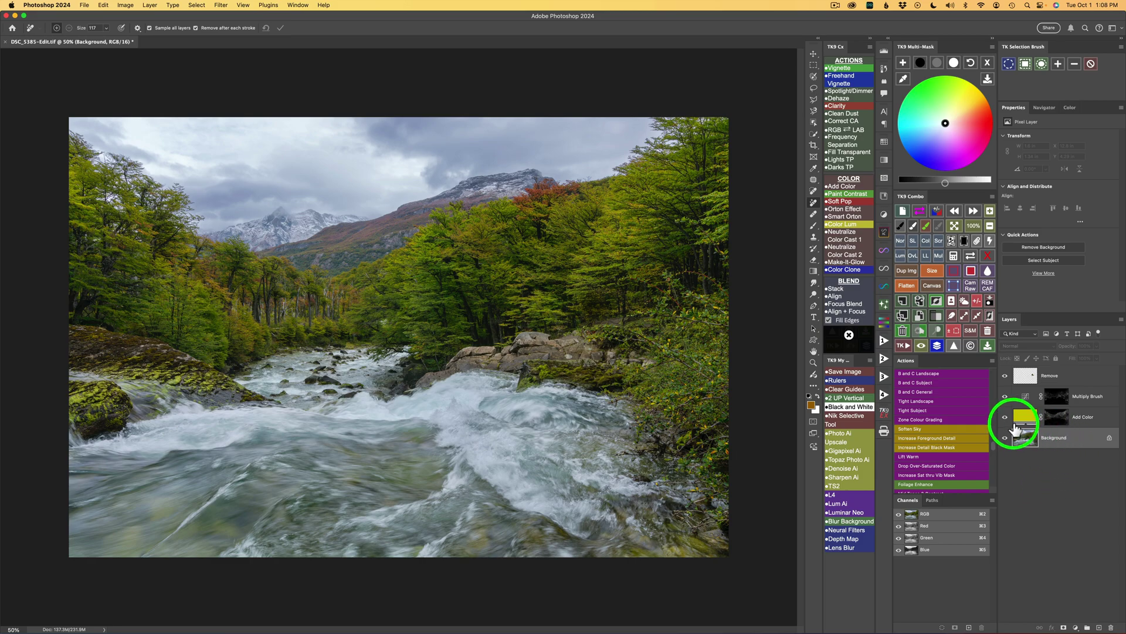
With the Add Color layer selected, build a color mask from the yellow-green foliage (sample #787a16) and brighten the mask.
{"action": "left_click", "coordinate": [1095, 420]}
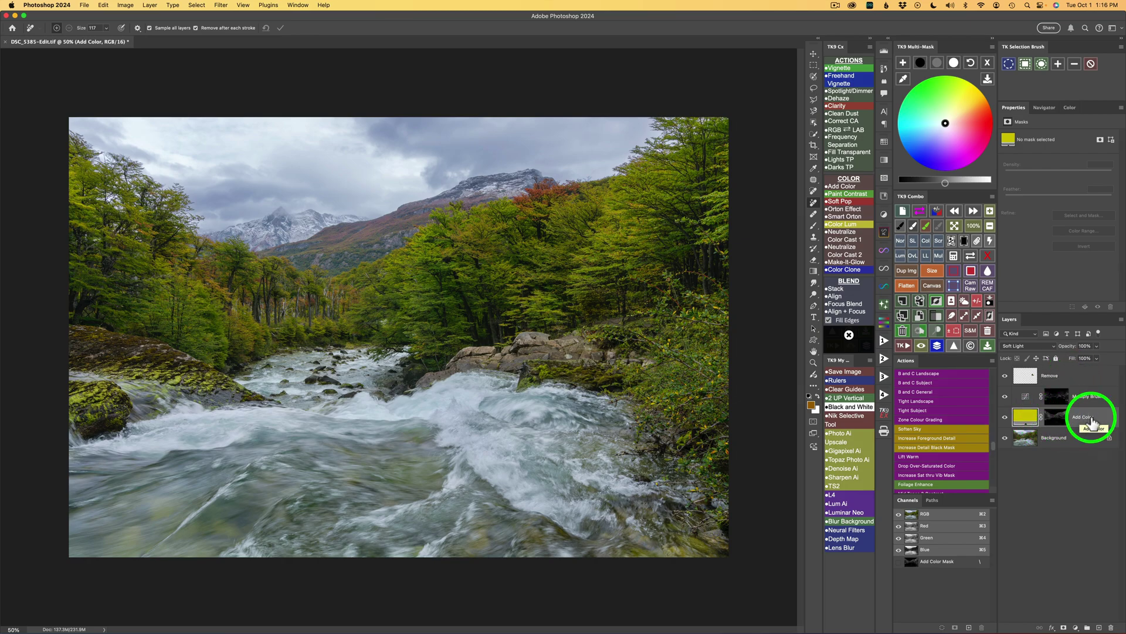
{"action": "left_click", "coordinate": [988, 63]}
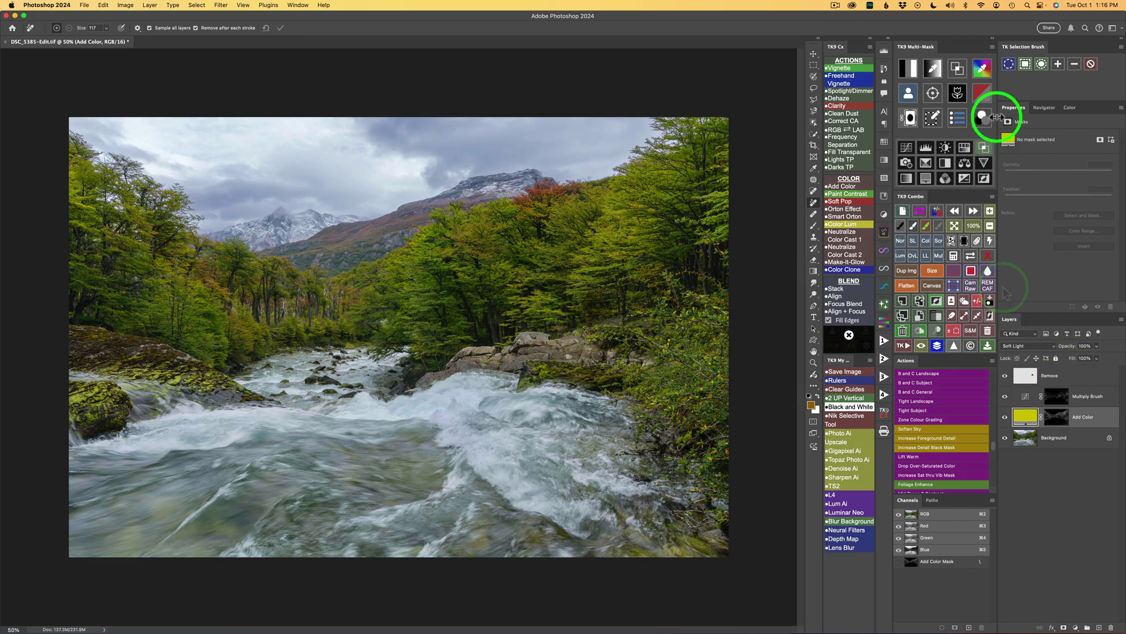
{"action": "left_click", "coordinate": [986, 75]}
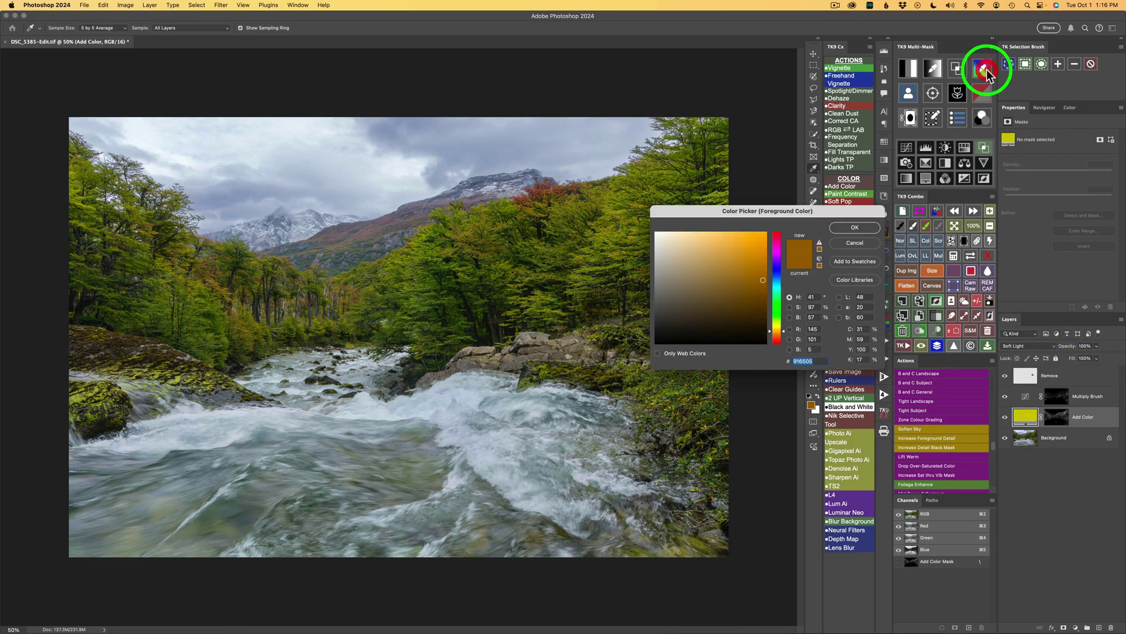
{"action": "left_click", "coordinate": [609, 216]}
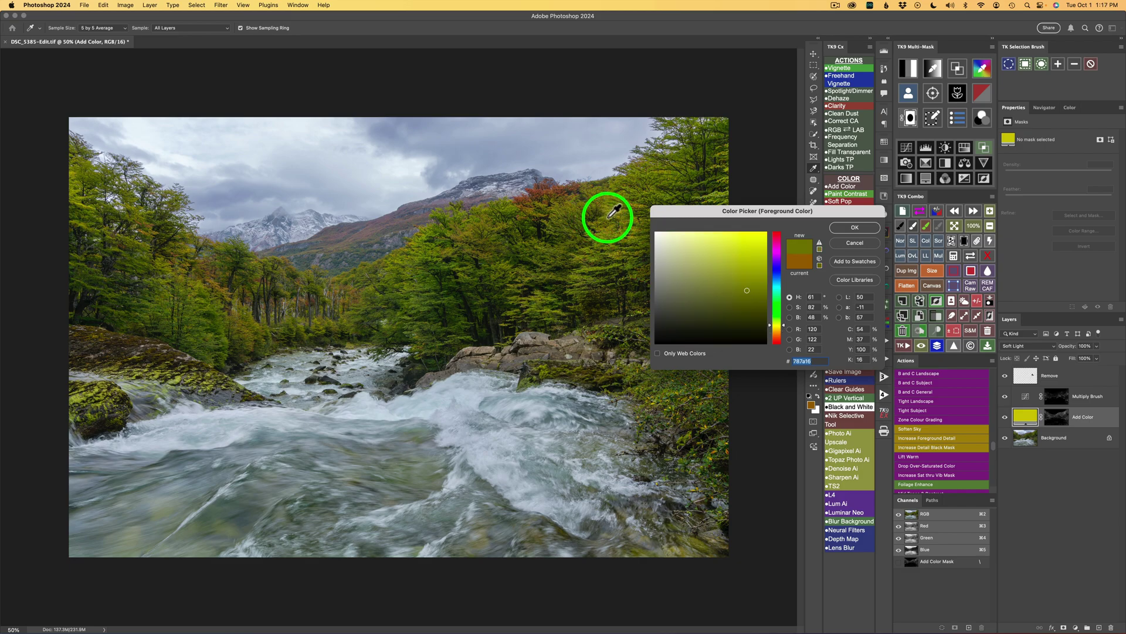
{"action": "left_click", "coordinate": [858, 229]}
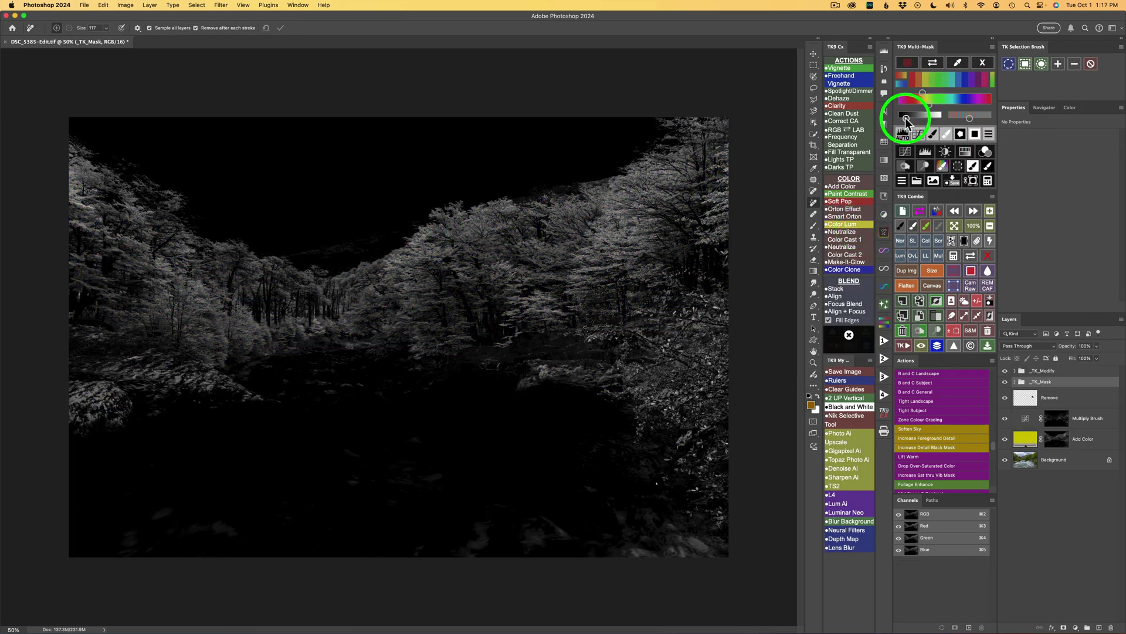
{"action": "mouse_move", "coordinate": [906, 118]}
{"action": "left_mouse_down"}
{"action": "mouse_move", "coordinate": [927, 118]}
{"action": "mouse_move", "coordinate": [918, 120]}
{"action": "left_mouse_up"}
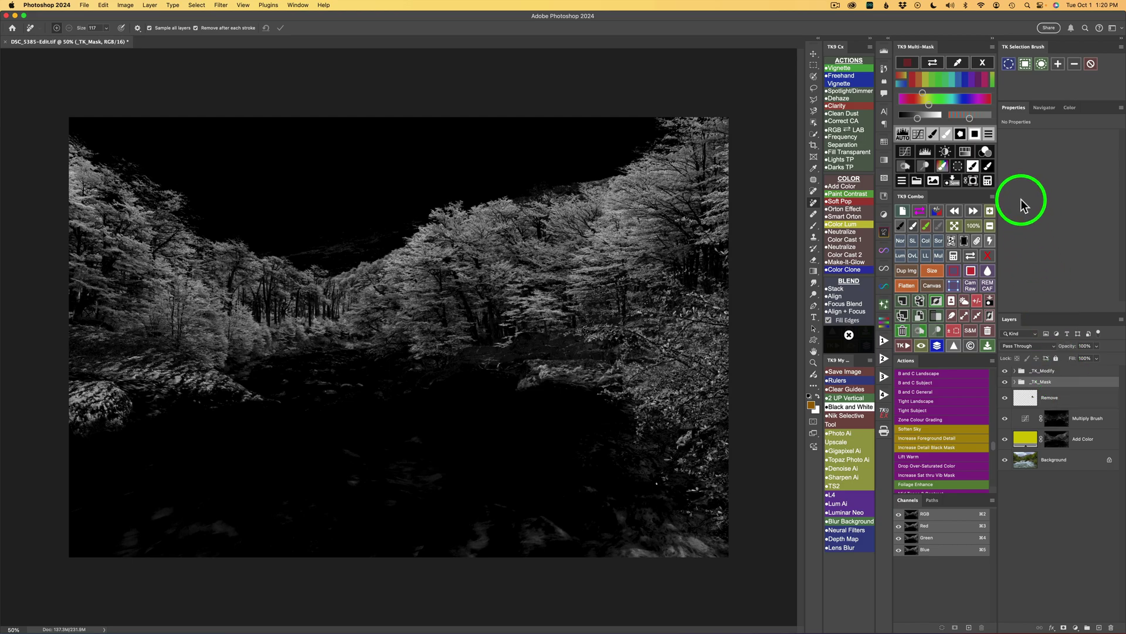
Output the foliage mask as a Color Grading layer and grade its midtones yellow with H 60, S 57 and B 30.
{"action": "left_click", "coordinate": [988, 155]}
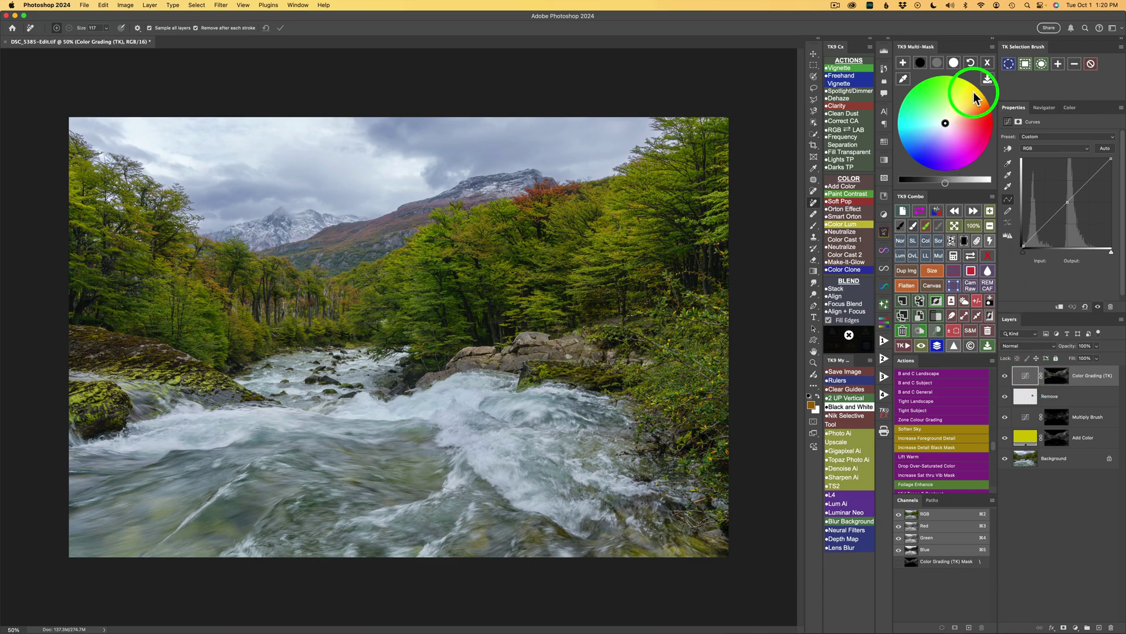
{"action": "left_click", "coordinate": [938, 62]}
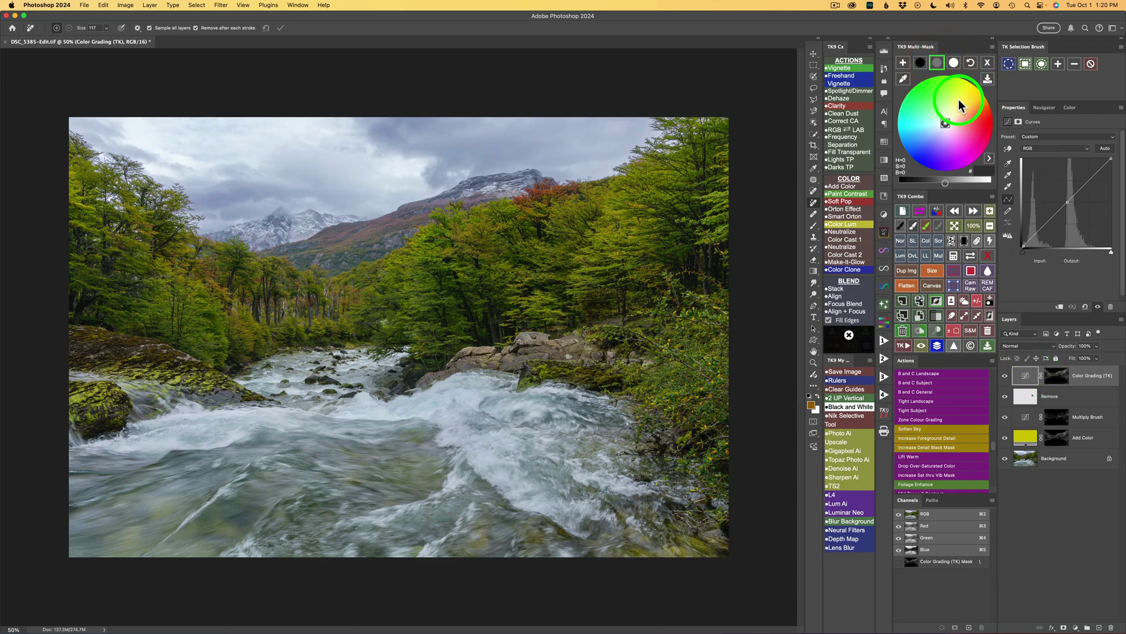
{"action": "left_click", "coordinate": [958, 100]}
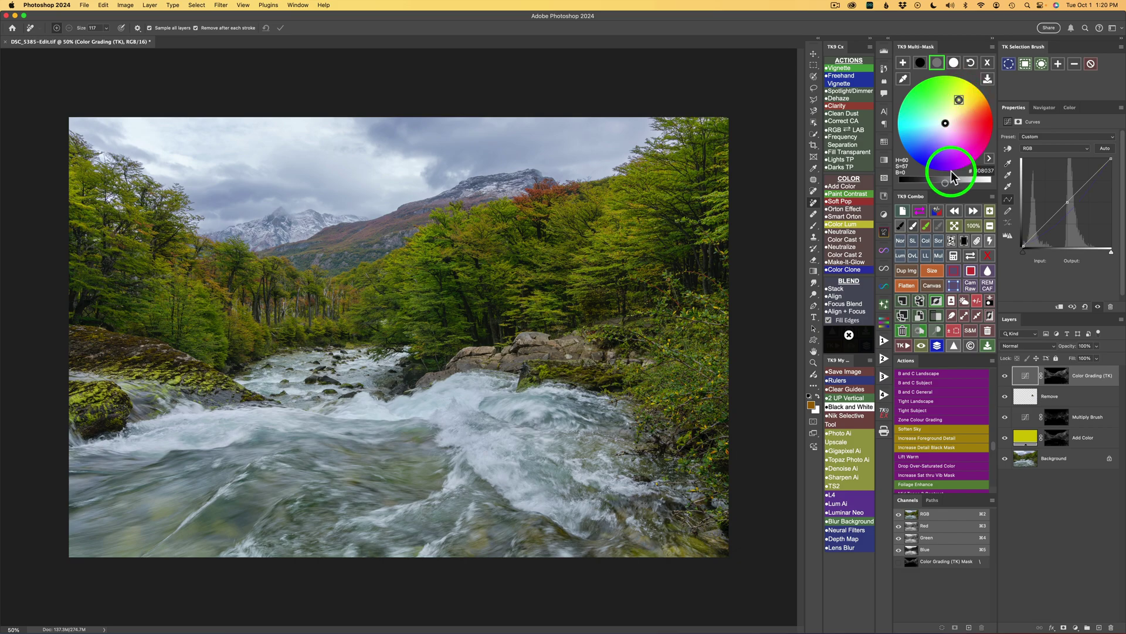
{"action": "left_click_drag", "start_coordinate": [945, 182], "coordinate": [966, 184]}
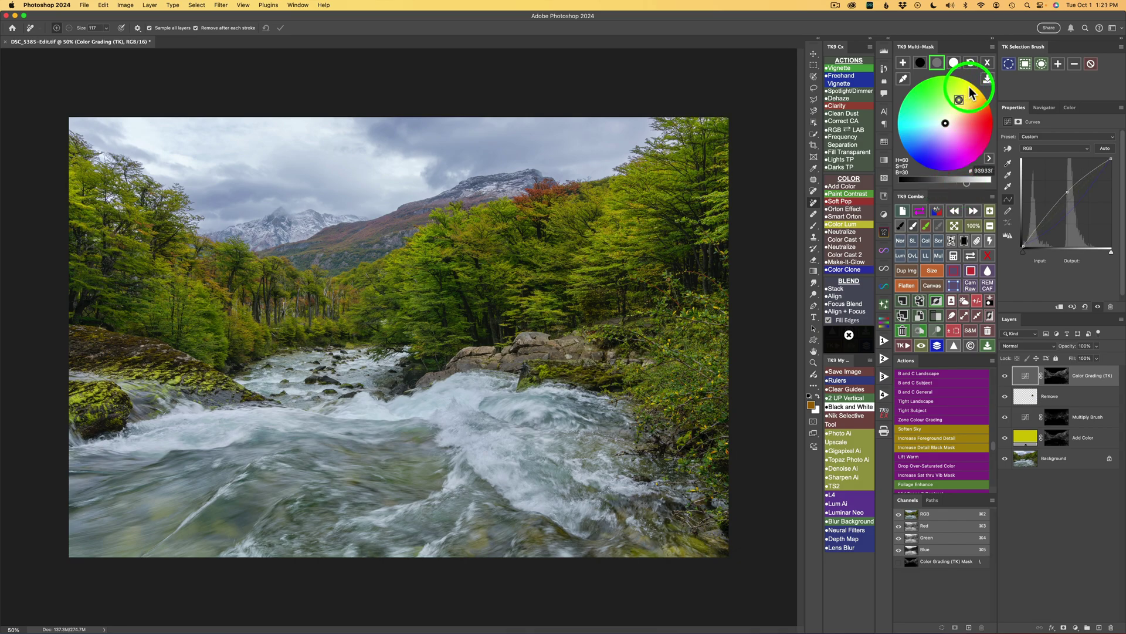
Shift the foliage's midtone grade to orange with H 22 and S 90, and compare the image with the Color Grading layer hidden.
{"action": "left_click_drag", "start_coordinate": [971, 92], "coordinate": [984, 108]}
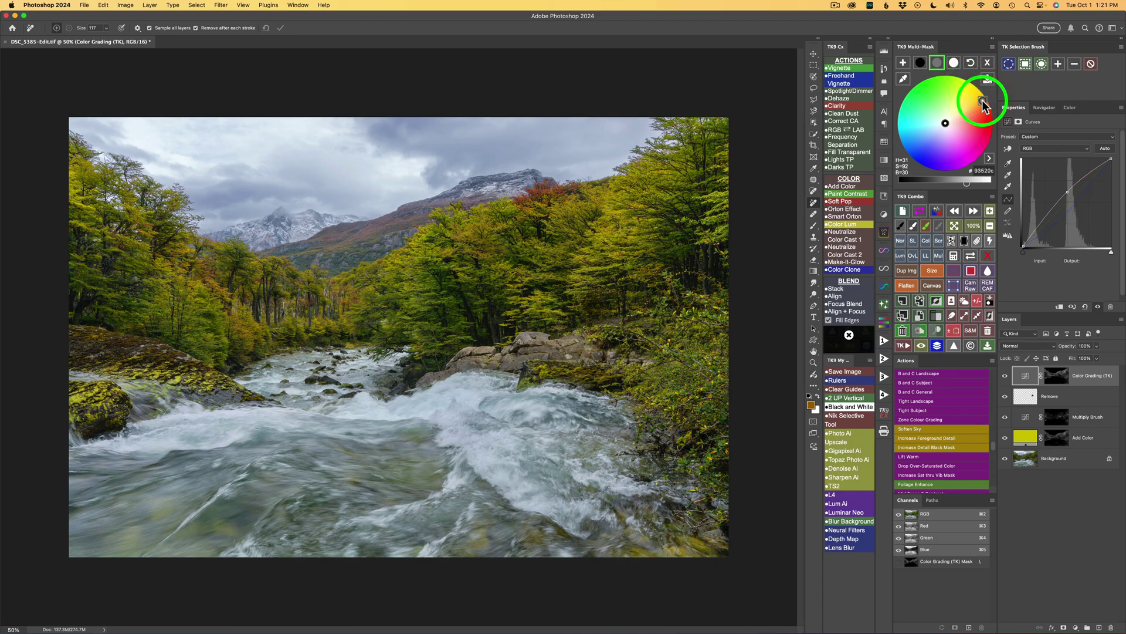
{"action": "left_click", "coordinate": [985, 108]}
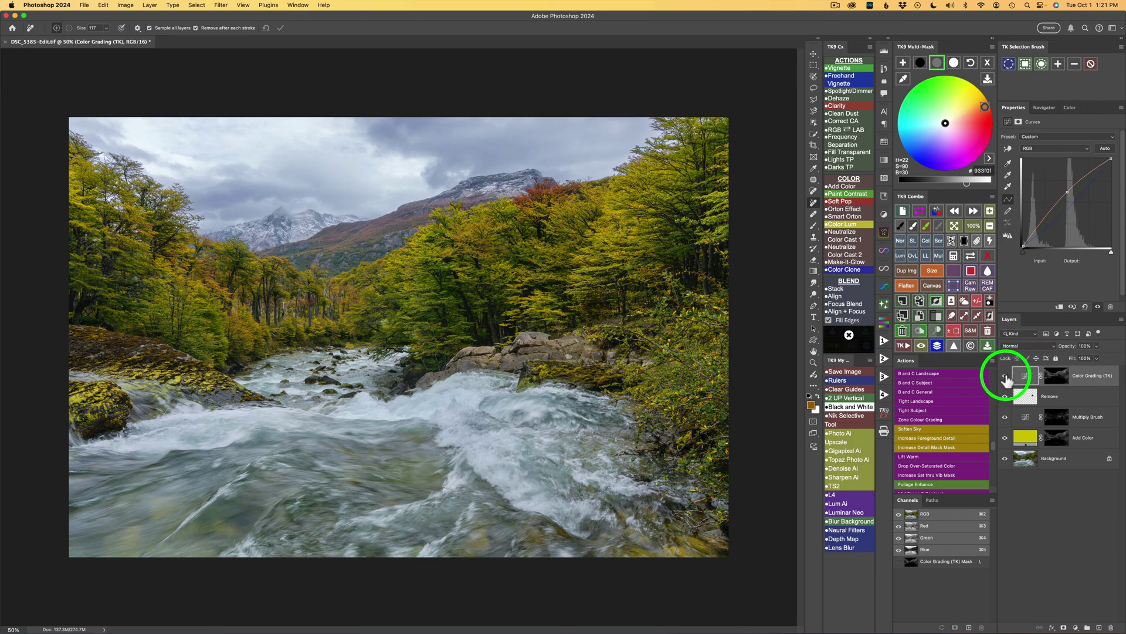
{"action": "left_click", "coordinate": [1005, 376]}
{"action": "left_click", "coordinate": [1005, 376]}
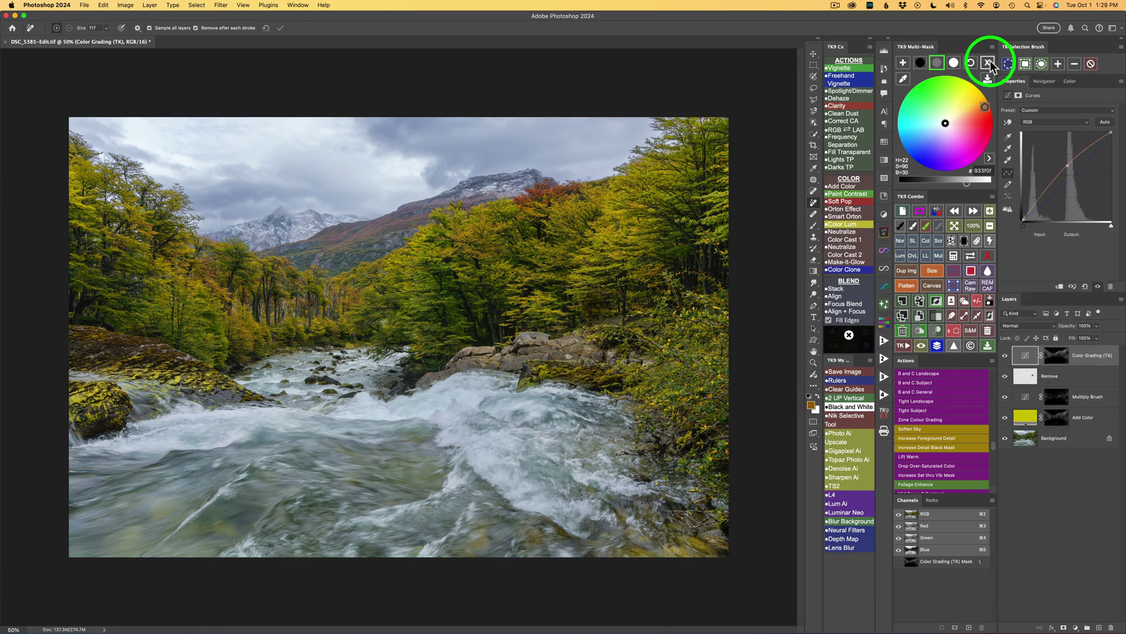
Close the finished color grade, generate a depth map of the landscape, and save it as a channel plus its inverse.
{"action": "left_click", "coordinate": [990, 65]}
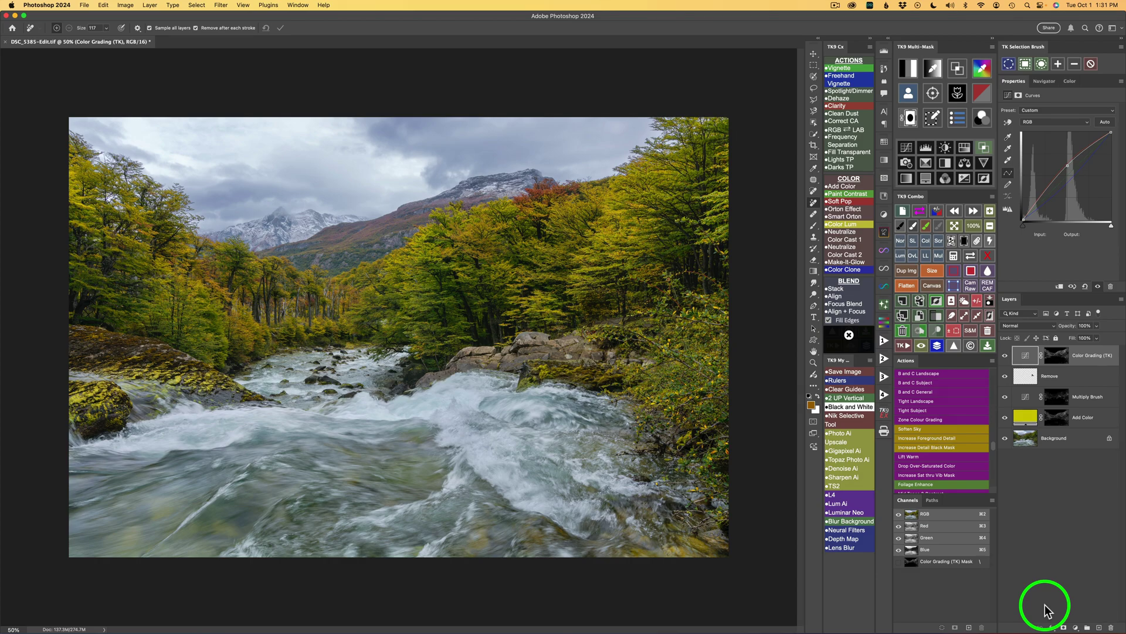
{"action": "left_click", "coordinate": [934, 93]}
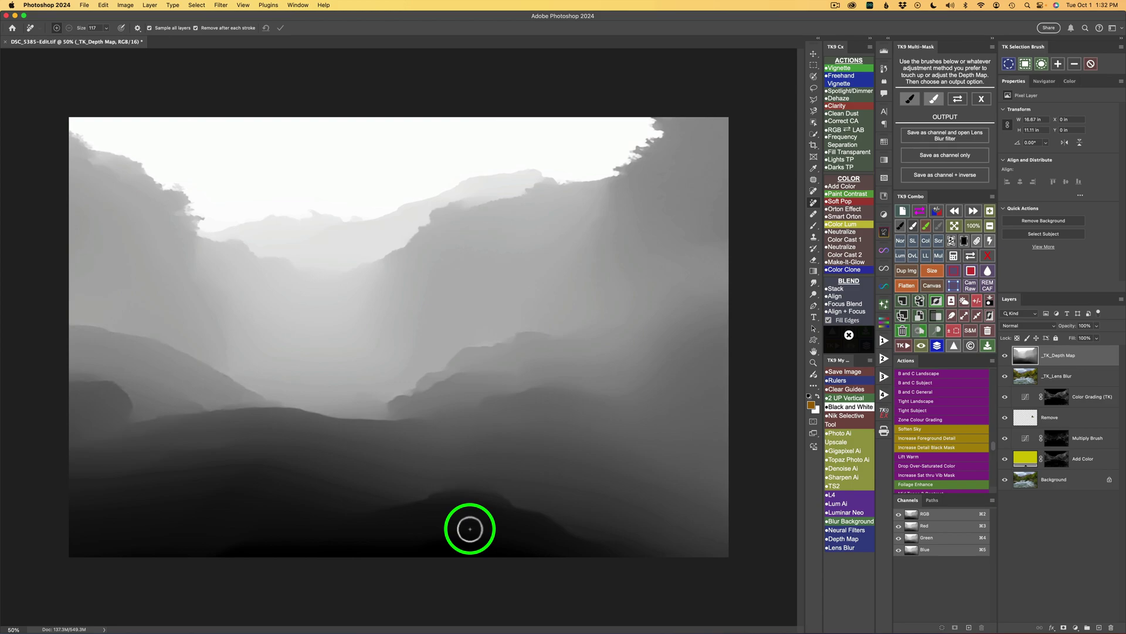
{"action": "left_click", "coordinate": [950, 174]}
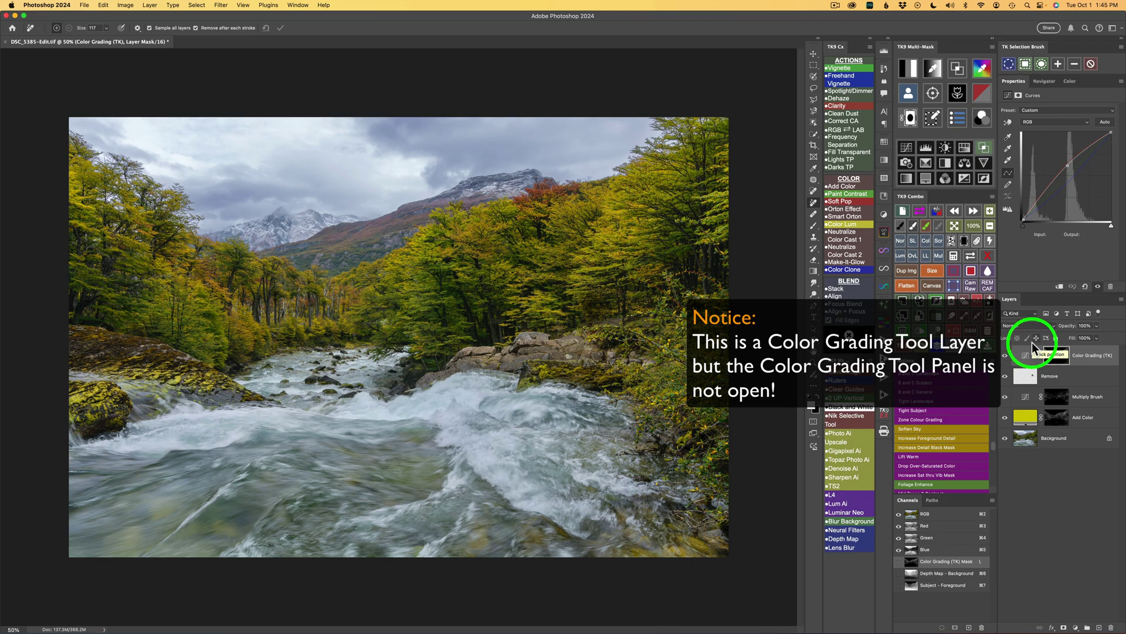
Add two Color Grading layers, masking the upper one with Depth Map - Background and the lower one with Subject - Foreground.
{"action": "left_click", "coordinate": [983, 119]}
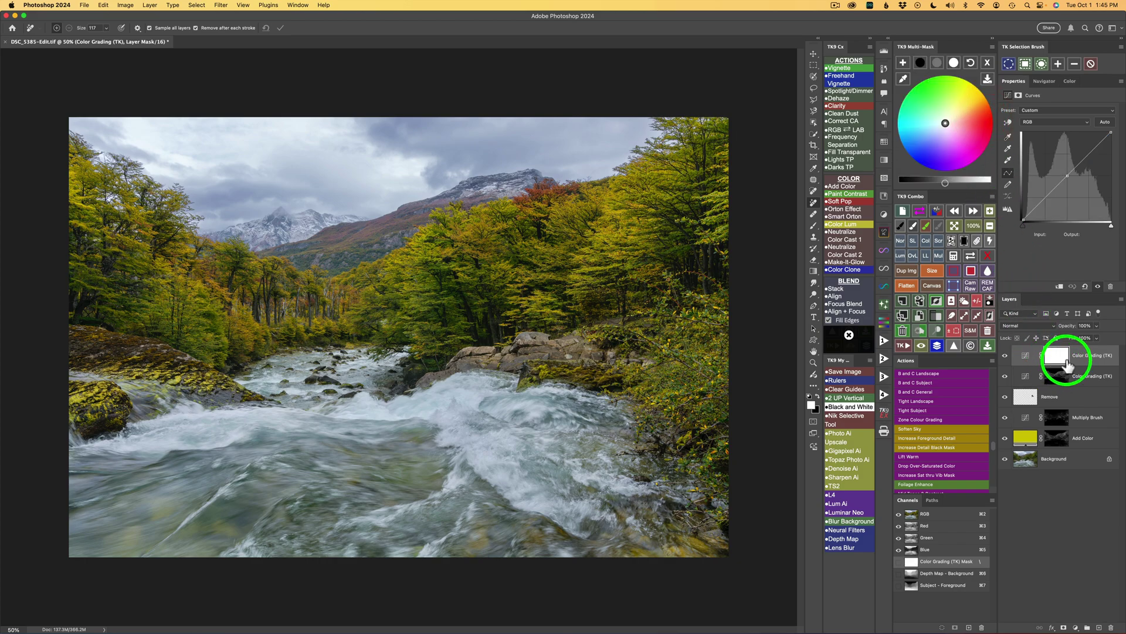
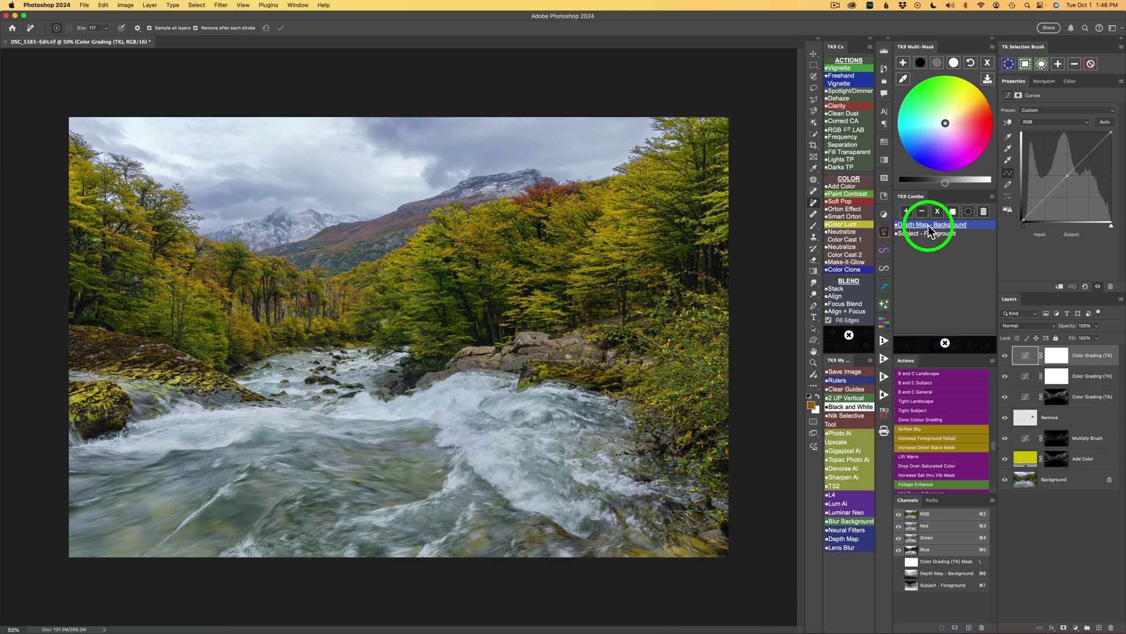
{"action": "left_click", "coordinate": [954, 213]}
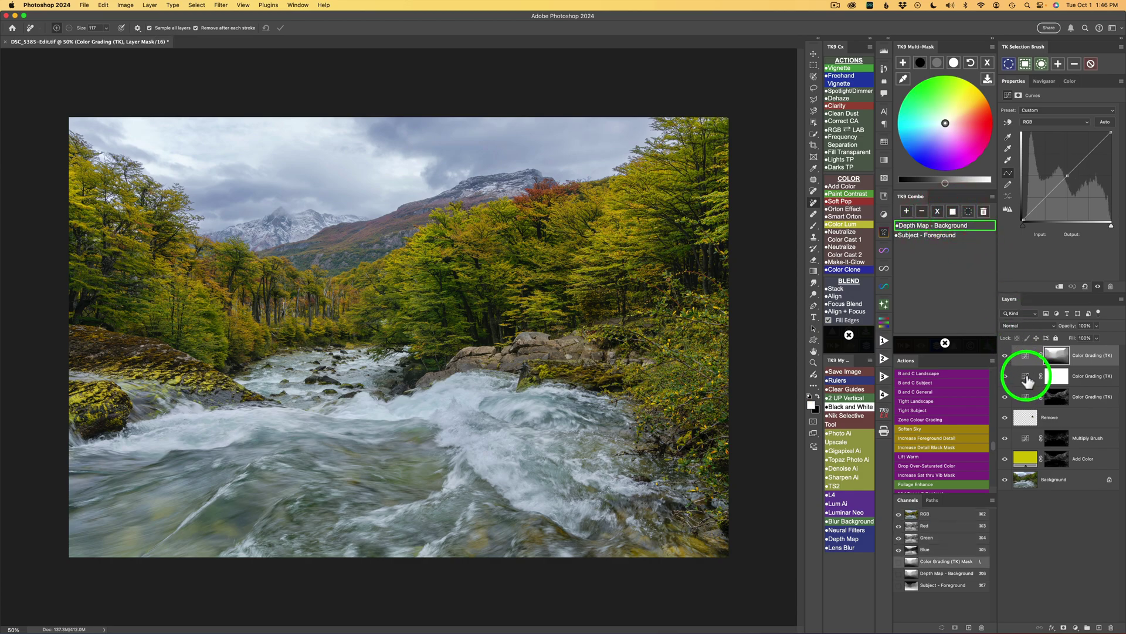
{"action": "left_click", "coordinate": [1028, 380]}
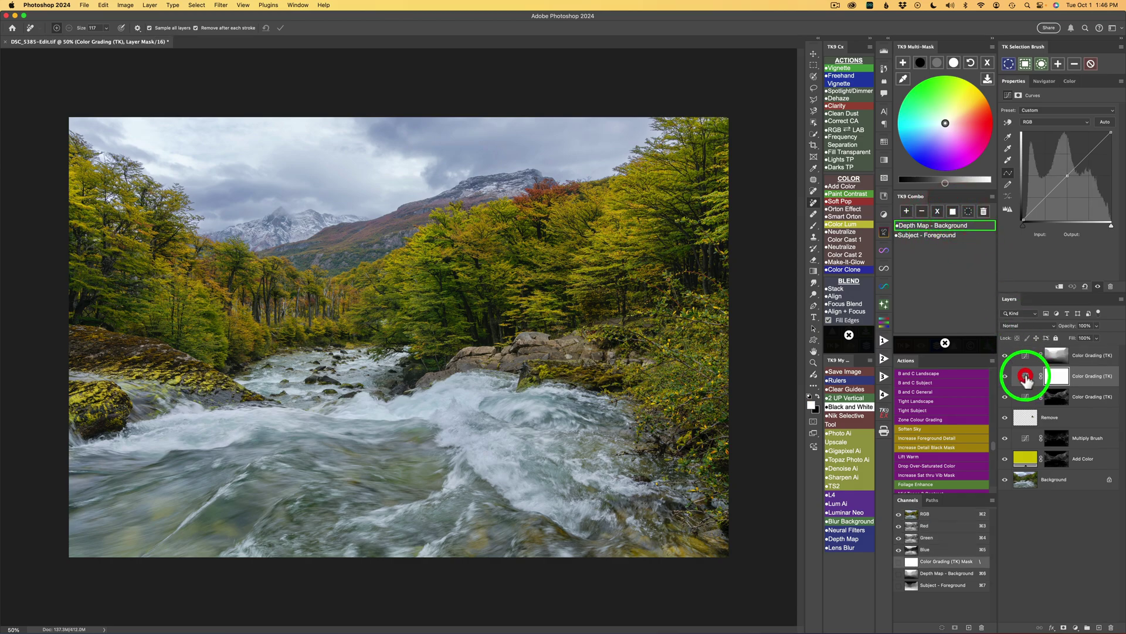
{"action": "left_click", "coordinate": [917, 235]}
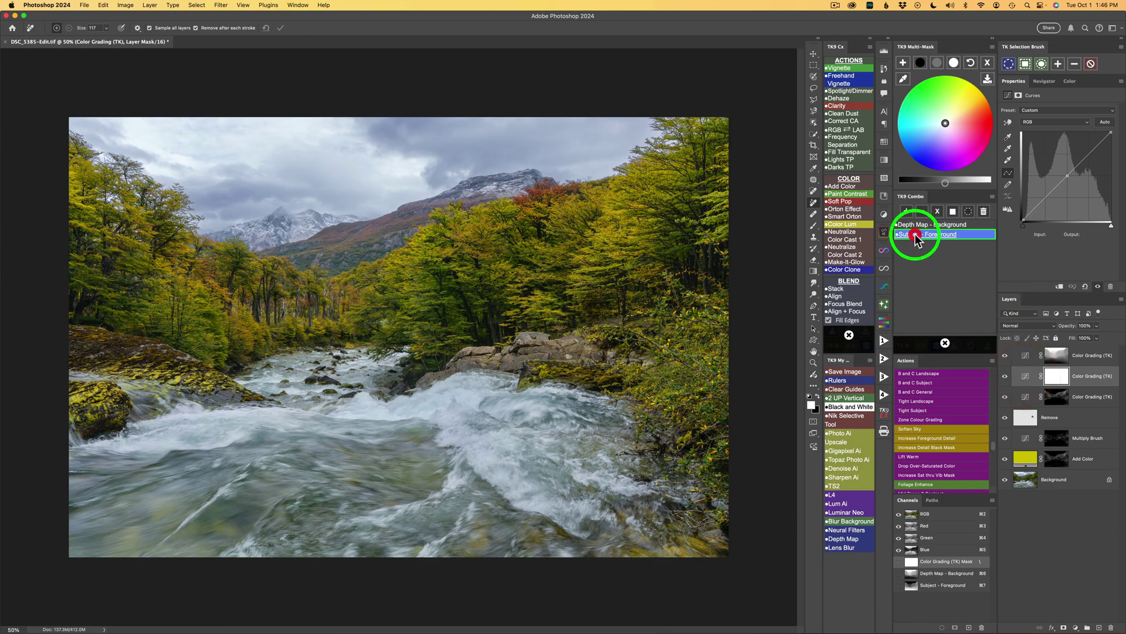
{"action": "left_click", "coordinate": [953, 212]}
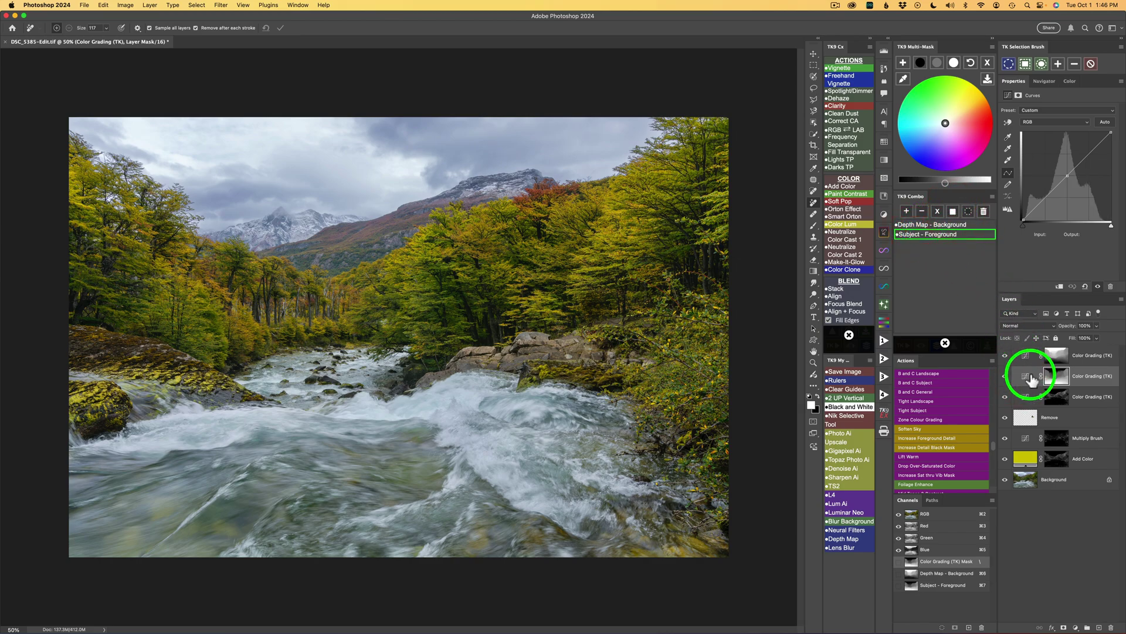
{"action": "left_click", "coordinate": [945, 343]}
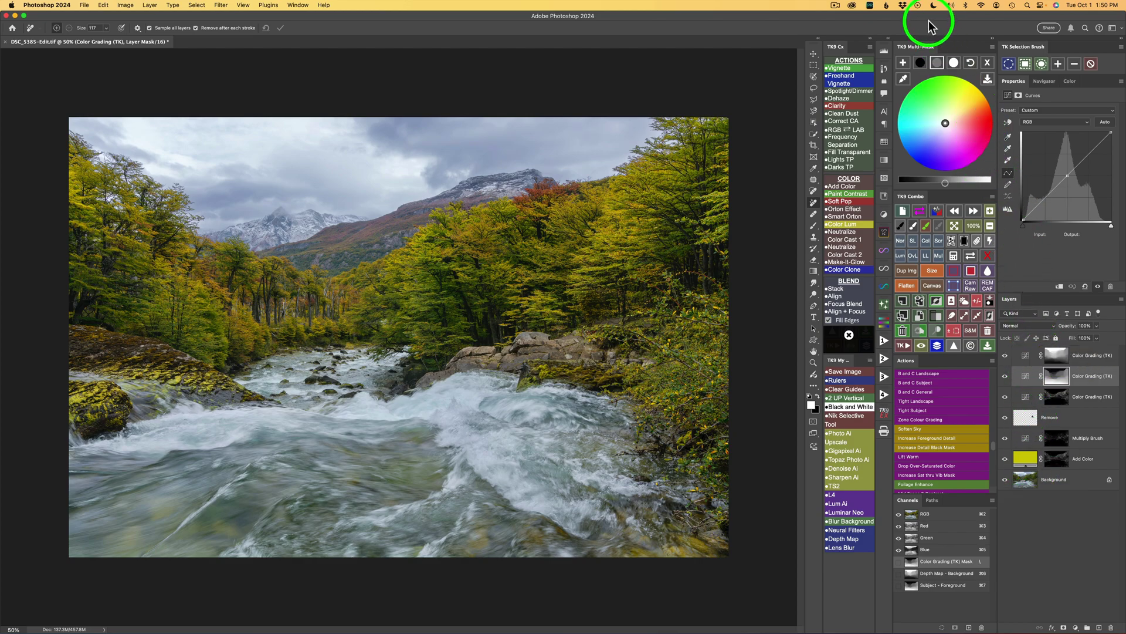
On the Subject - Foreground grading layer, raise midtone brightness to B 8 and lower shadow brightness to B -7.
{"action": "left_click", "coordinate": [937, 63]}
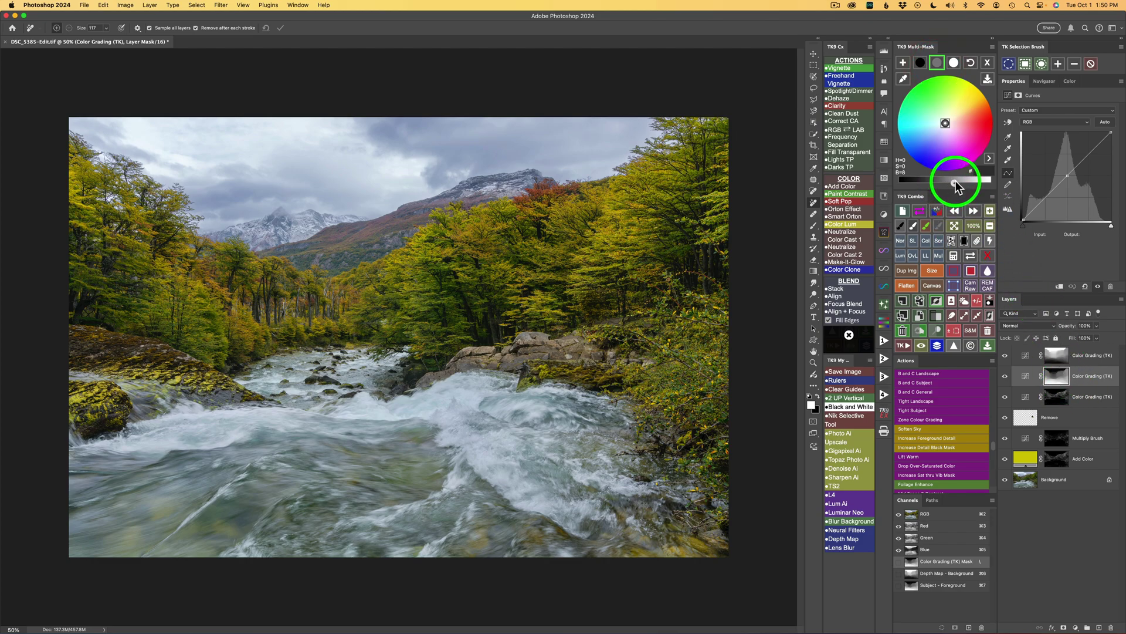
{"action": "left_click_drag", "start_coordinate": [956, 181], "coordinate": [939, 180]}
{"action": "left_click", "coordinate": [959, 129]}
{"action": "left_click", "coordinate": [920, 63]}
{"action": "left_click", "coordinate": [945, 181]}
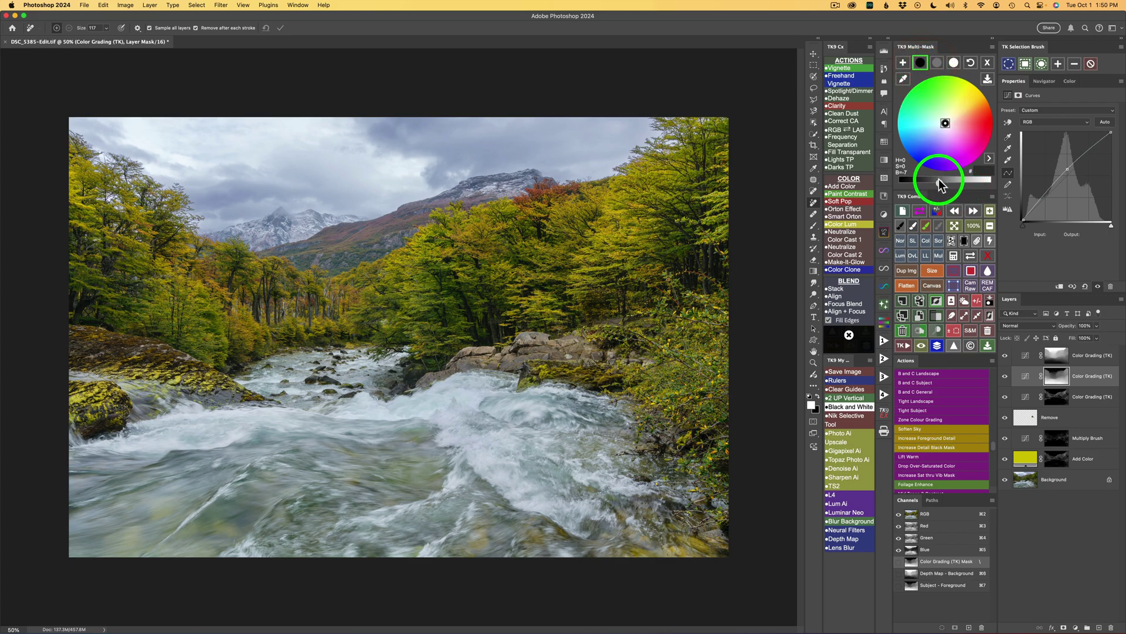
On the Depth Map - Background grading layer, darken the midtones to B -8 and the shadows to B -5, and finish grading.
{"action": "left_click", "coordinate": [1026, 359]}
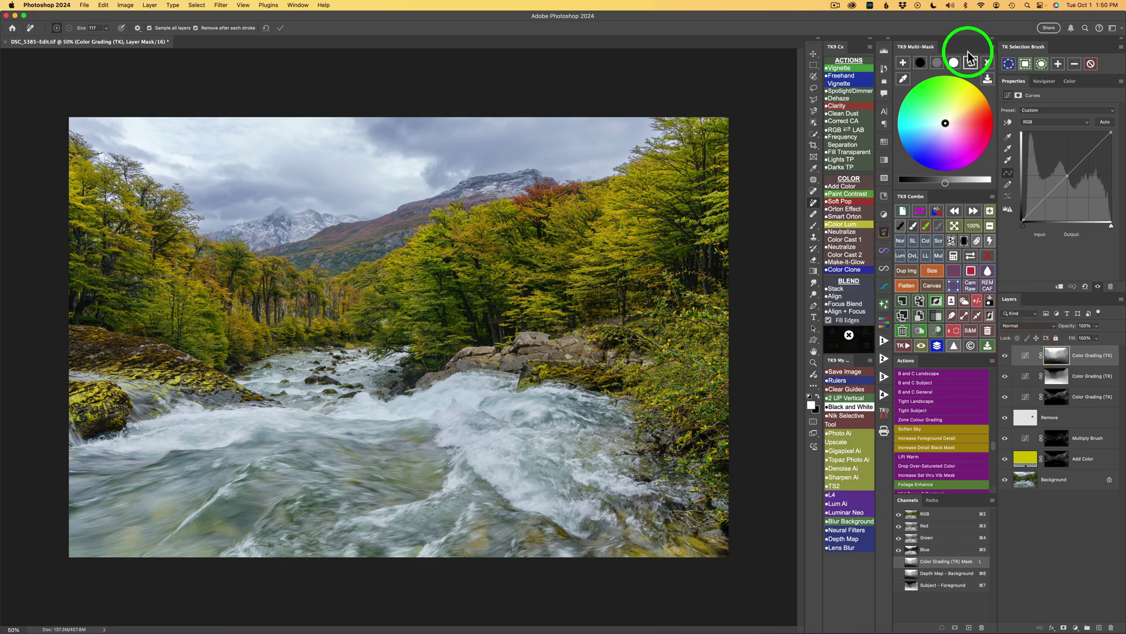
{"action": "left_click", "coordinate": [940, 62]}
{"action": "left_click", "coordinate": [944, 184]}
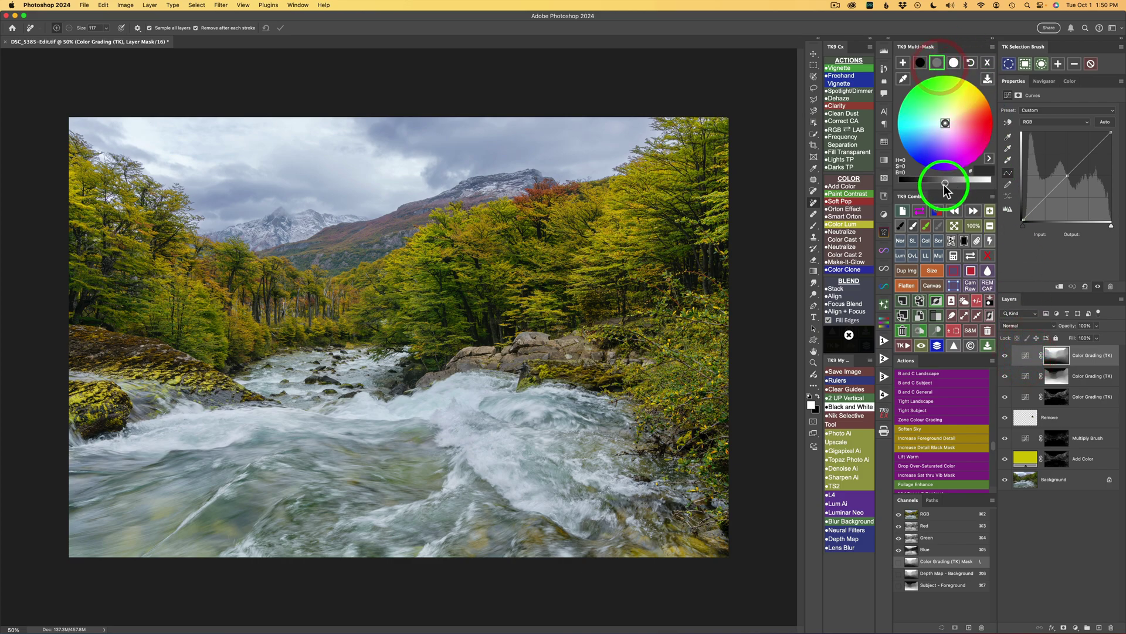
{"action": "left_click_drag", "start_coordinate": [945, 183], "coordinate": [939, 185]}
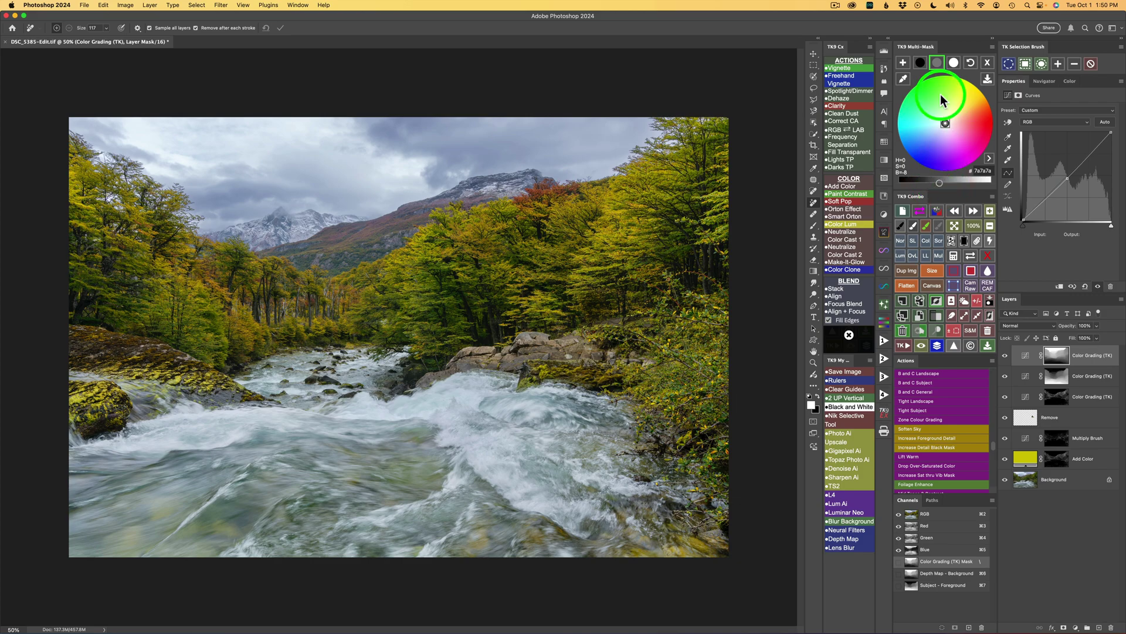
{"action": "left_click", "coordinate": [922, 64]}
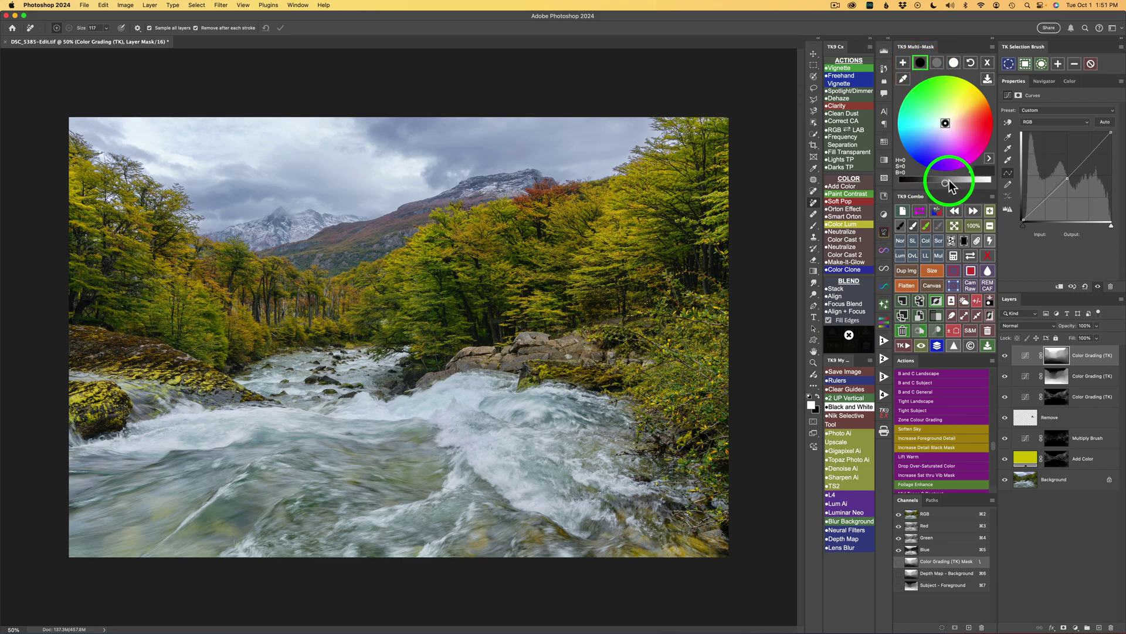
{"action": "left_click_drag", "start_coordinate": [945, 182], "coordinate": [943, 182]}
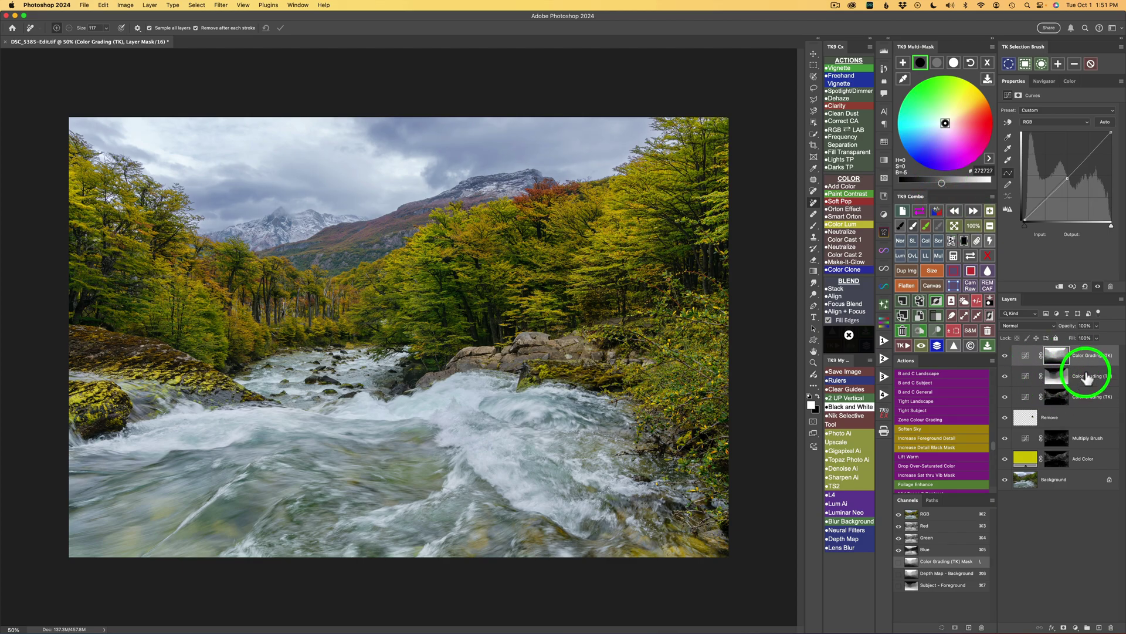
{"action": "left_click_drag", "start_coordinate": [1087, 378], "coordinate": [1071, 368]}
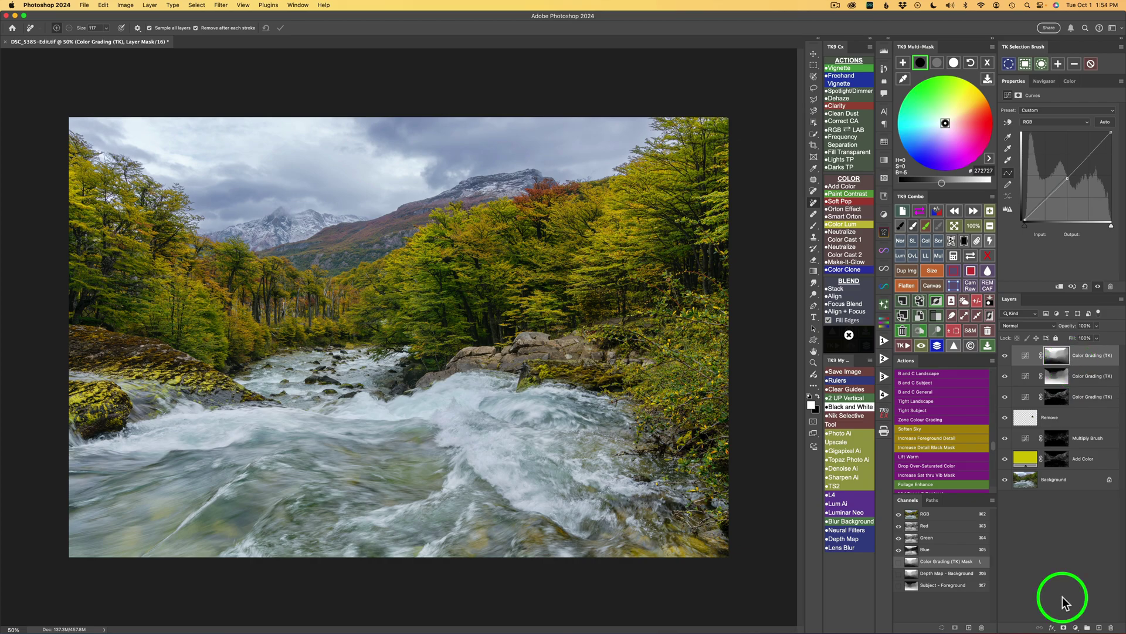
{"action": "left_click", "coordinate": [989, 65]}
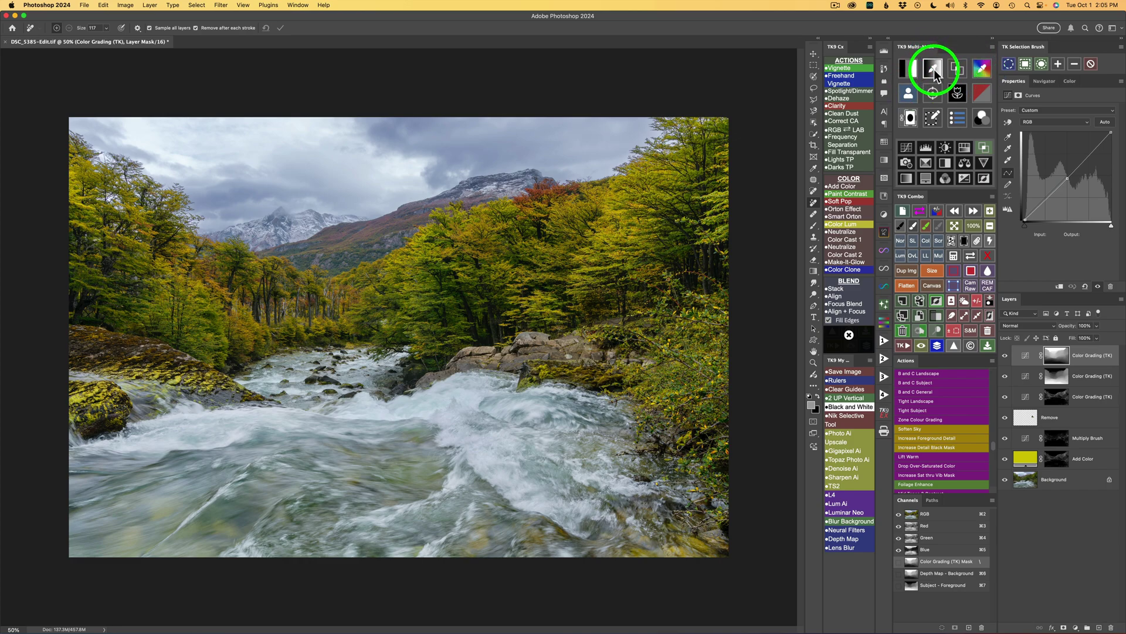
Build a luminosity mask from a dark tone in the river water (sample #546163).
{"action": "left_click", "coordinate": [932, 68]}
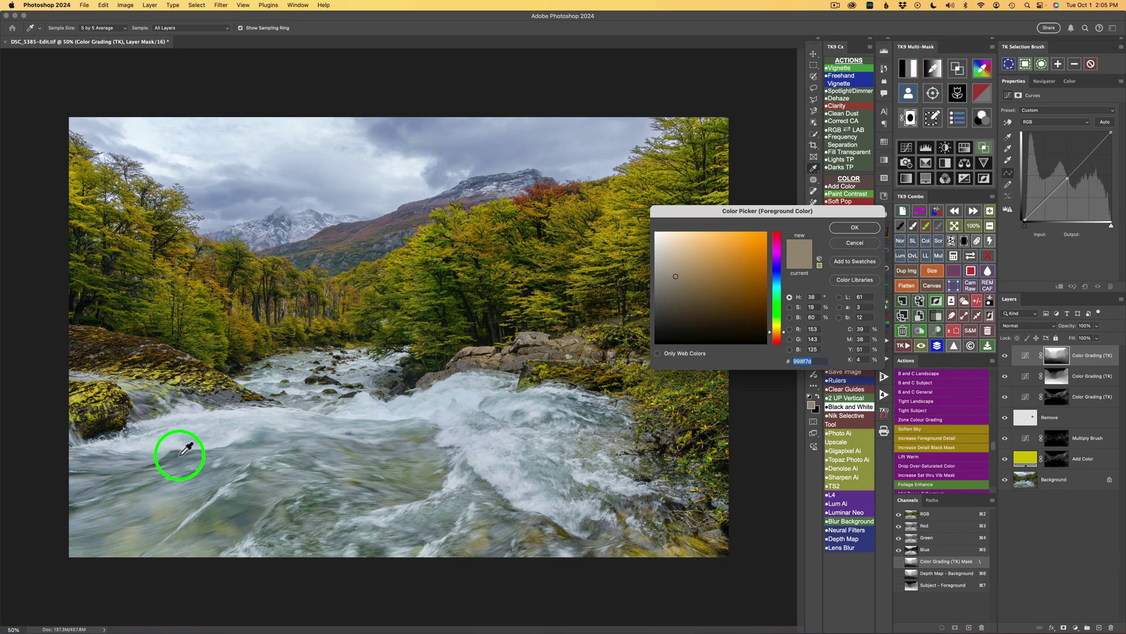
{"action": "left_click", "coordinate": [177, 455]}
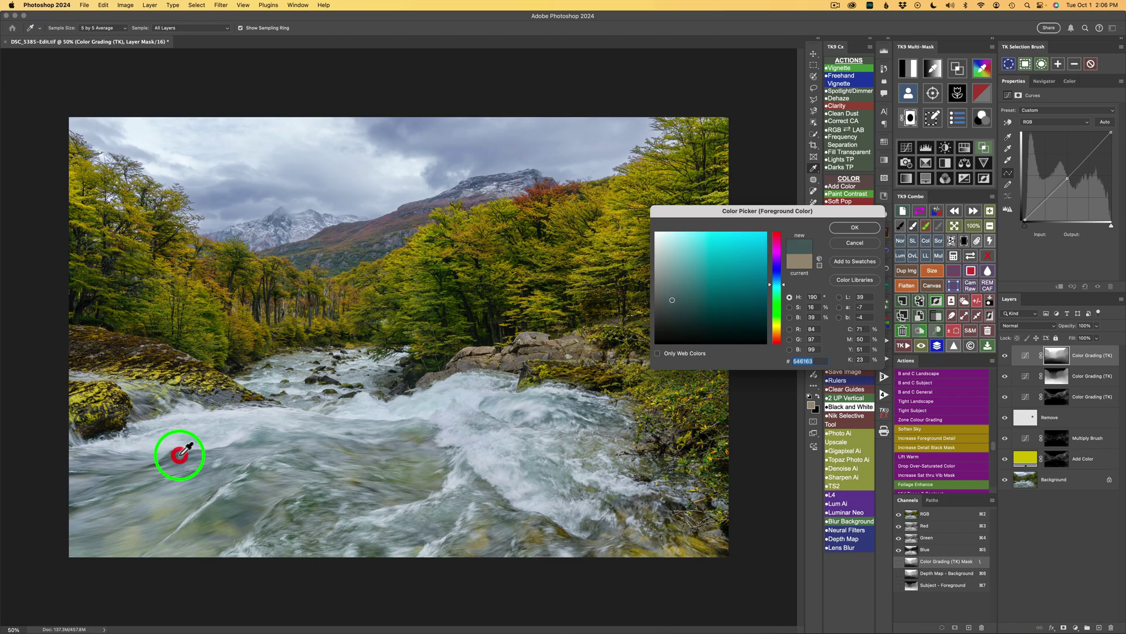
{"action": "left_click", "coordinate": [854, 229]}
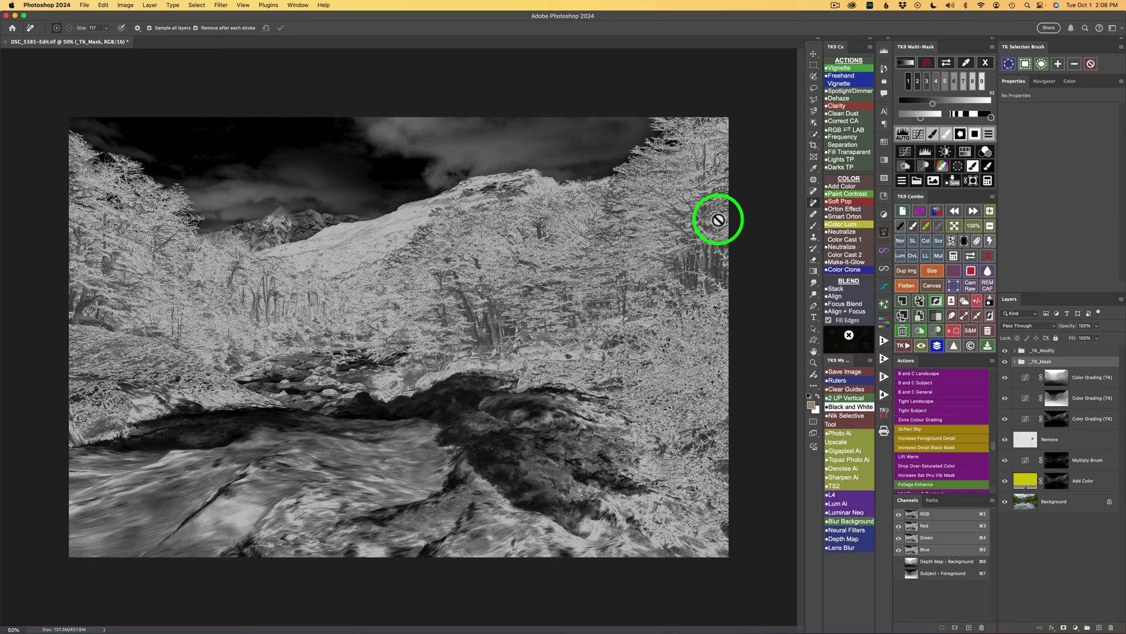
Narrow the tonal range of the luminosity mask and auto-adjust its levels for stronger contrast.
{"action": "left_click", "coordinate": [984, 117]}
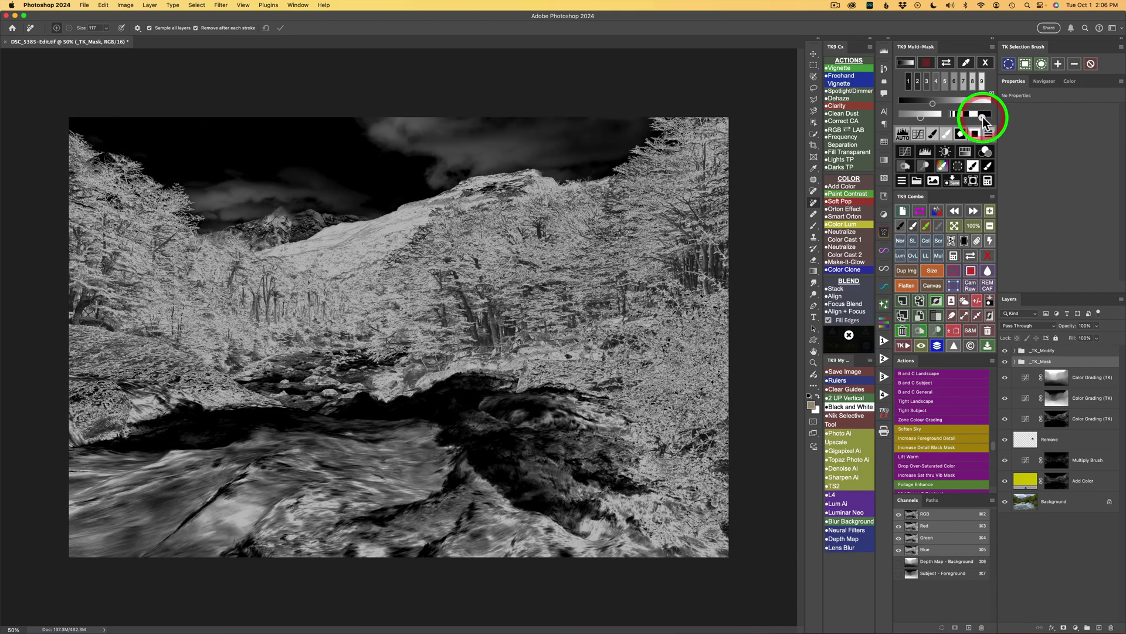
{"action": "left_click", "coordinate": [972, 118]}
{"action": "left_click", "coordinate": [974, 116]}
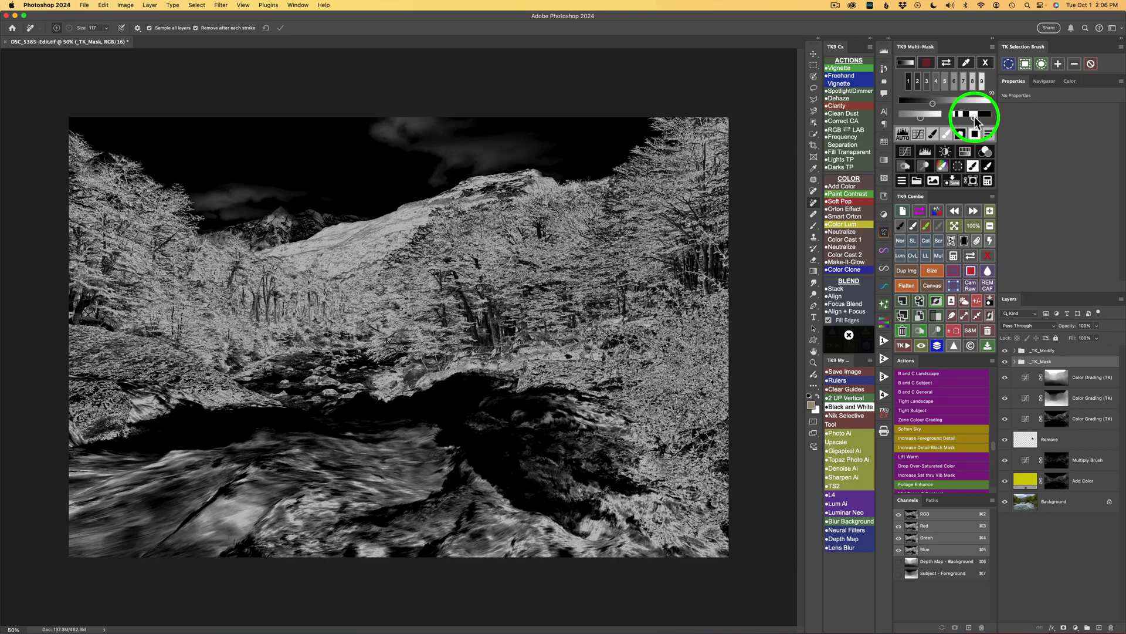
{"action": "left_click", "coordinate": [905, 138]}
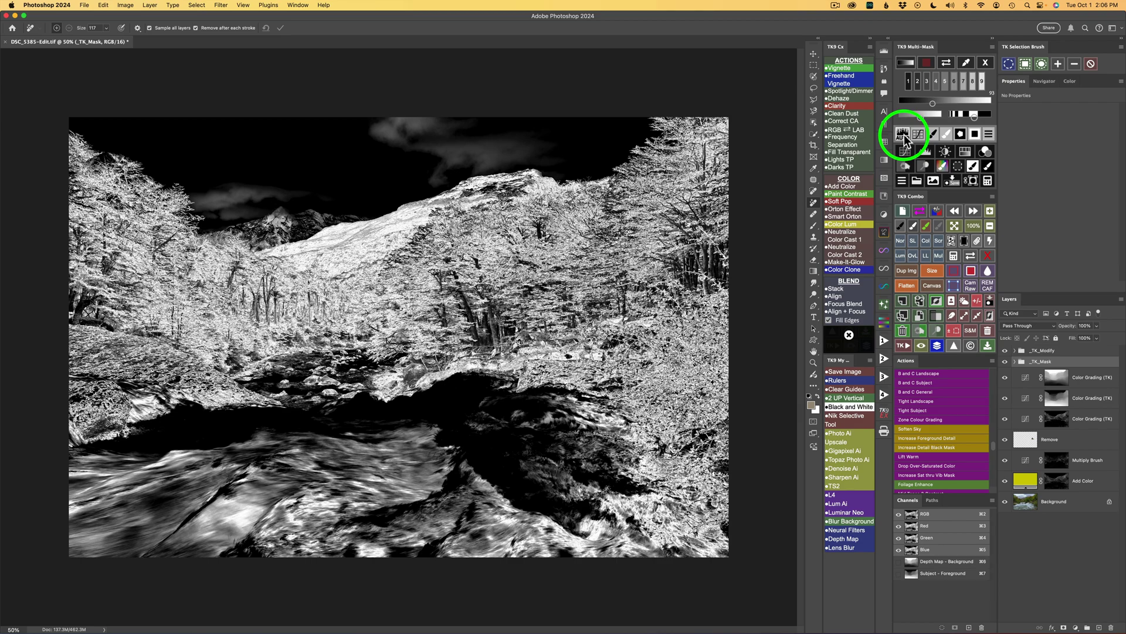
Output the mask as a selection with a Burn (black paint) layer, and paint the river's dark tones at 30% brush opacity.
{"action": "left_click", "coordinate": [910, 168]}
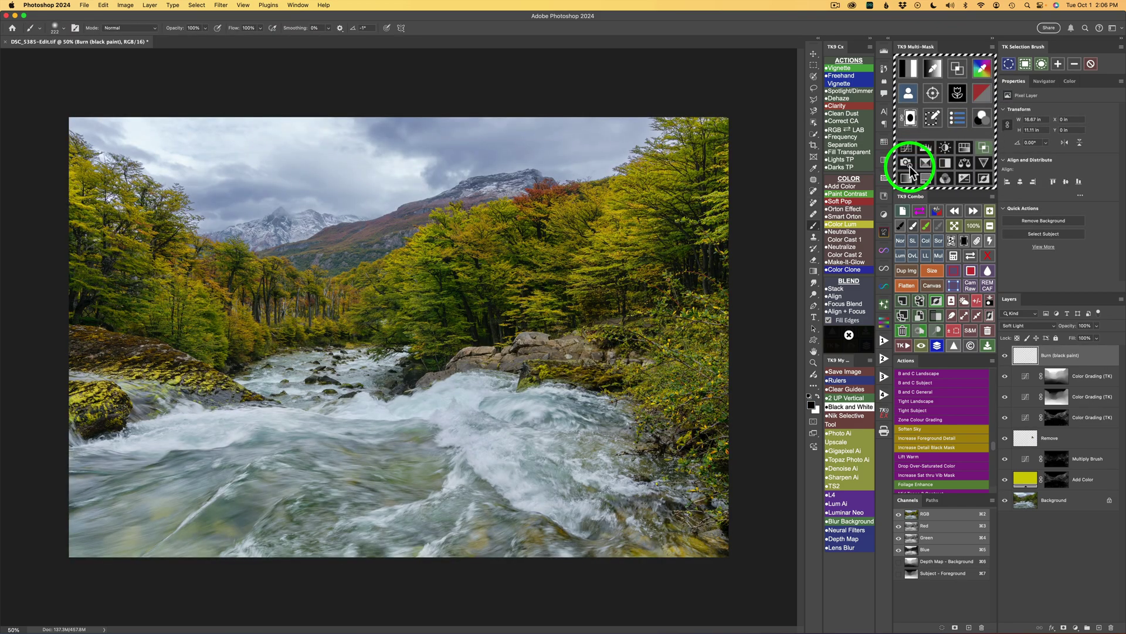
{"action": "key", "text": "3"}
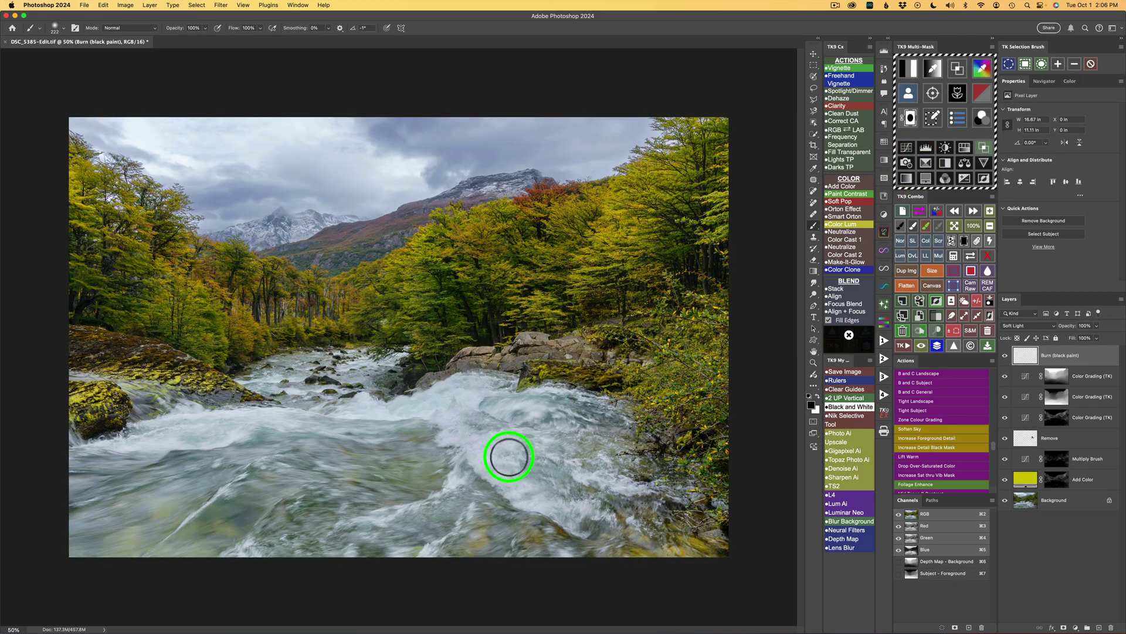
{"action": "mouse_move", "coordinate": [306, 464]}
{"action": "left_mouse_down"}
{"action": "mouse_move", "coordinate": [270, 448]}
{"action": "mouse_move", "coordinate": [264, 459]}
{"action": "mouse_move", "coordinate": [299, 448]}
{"action": "mouse_move", "coordinate": [77, 500]}
{"action": "mouse_move", "coordinate": [298, 475]}
{"action": "mouse_move", "coordinate": [150, 519]}
{"action": "mouse_move", "coordinate": [360, 501]}
{"action": "mouse_move", "coordinate": [241, 525]}
{"action": "mouse_move", "coordinate": [177, 561]}
{"action": "mouse_move", "coordinate": [75, 555]}
{"action": "mouse_move", "coordinate": [385, 446]}
{"action": "mouse_move", "coordinate": [260, 462]}
{"action": "mouse_move", "coordinate": [414, 467]}
{"action": "mouse_move", "coordinate": [283, 502]}
{"action": "left_mouse_up"}
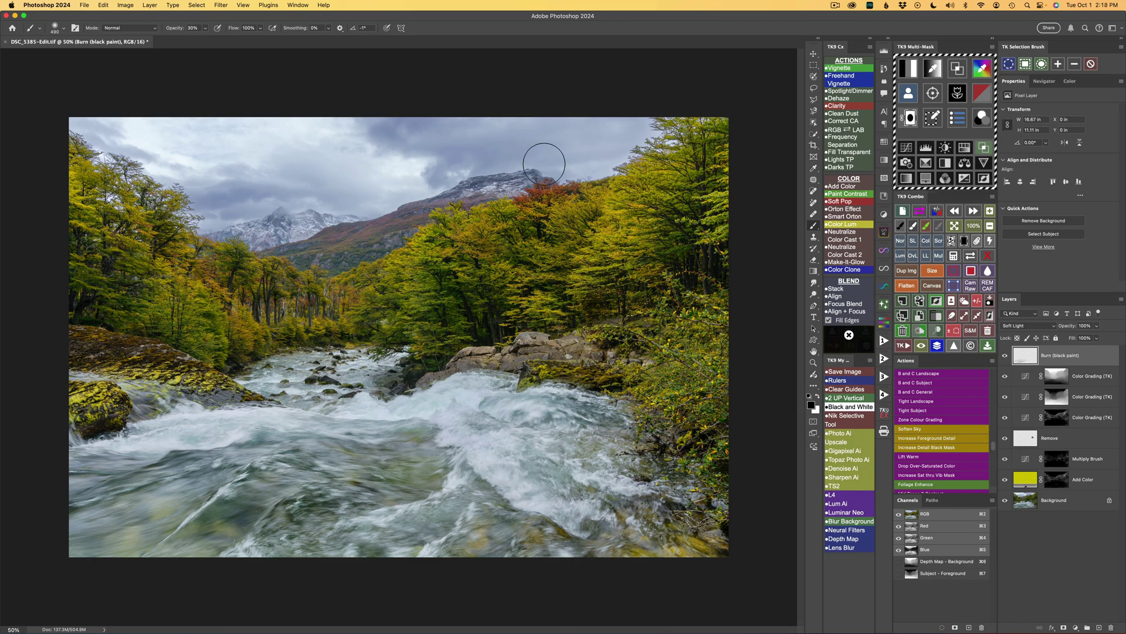
{"action": "left_click", "coordinate": [977, 302]}
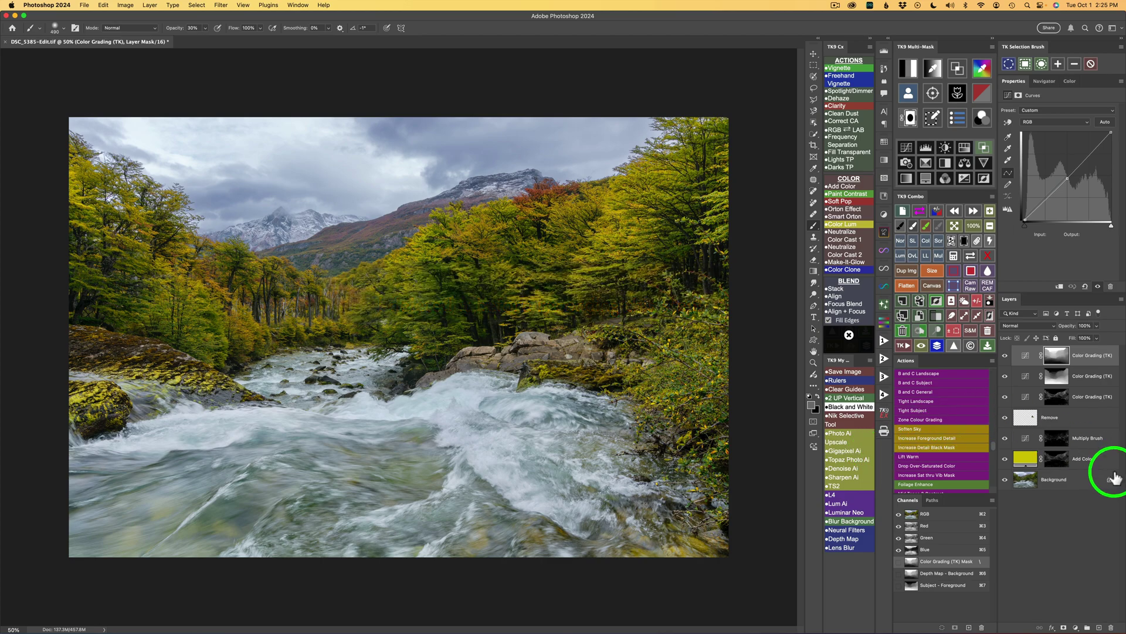
With the Add Color layer selected, apply a Camera Raw Filter smart object layer with Texture +57 and moderately increased Clarity.
{"action": "left_click", "coordinate": [1026, 463]}
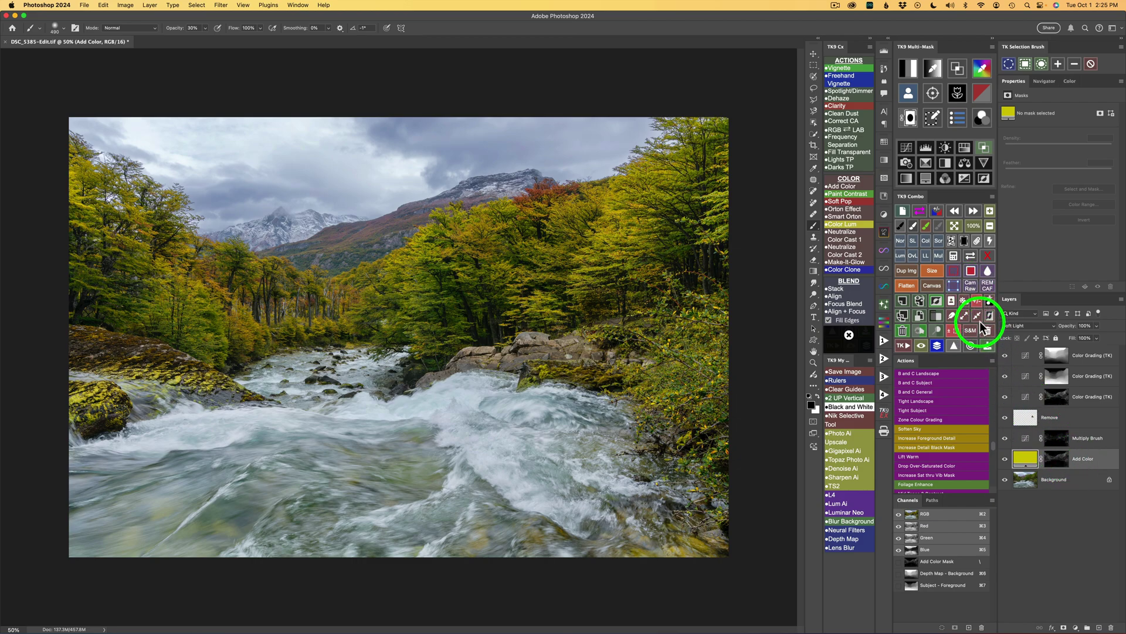
{"action": "left_click", "coordinate": [972, 285]}
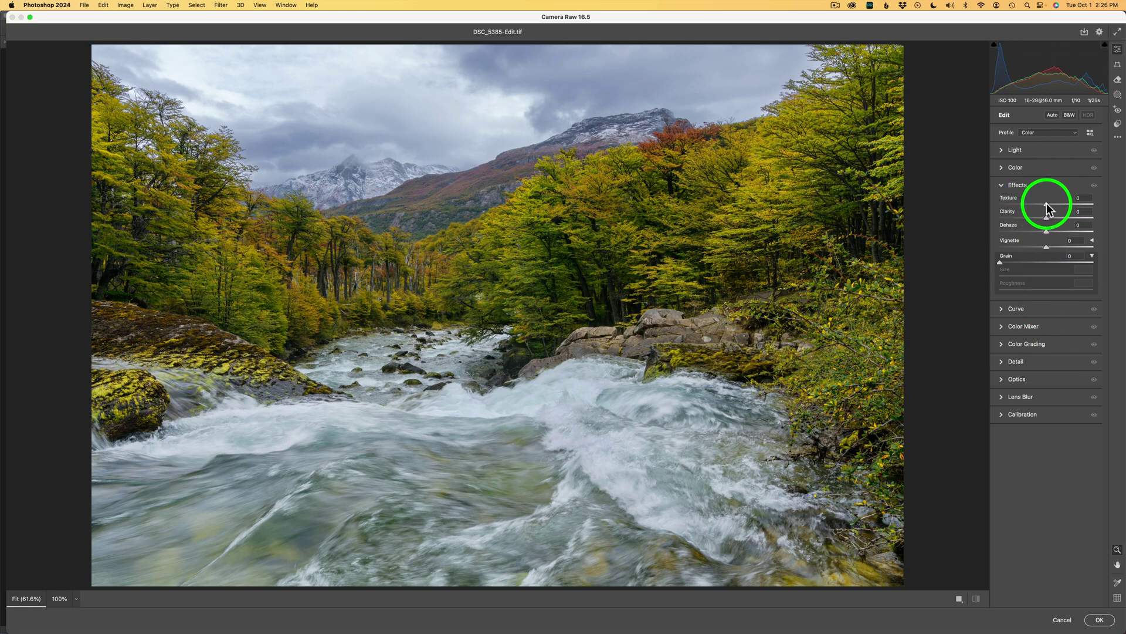
{"action": "left_click", "coordinate": [1027, 185]}
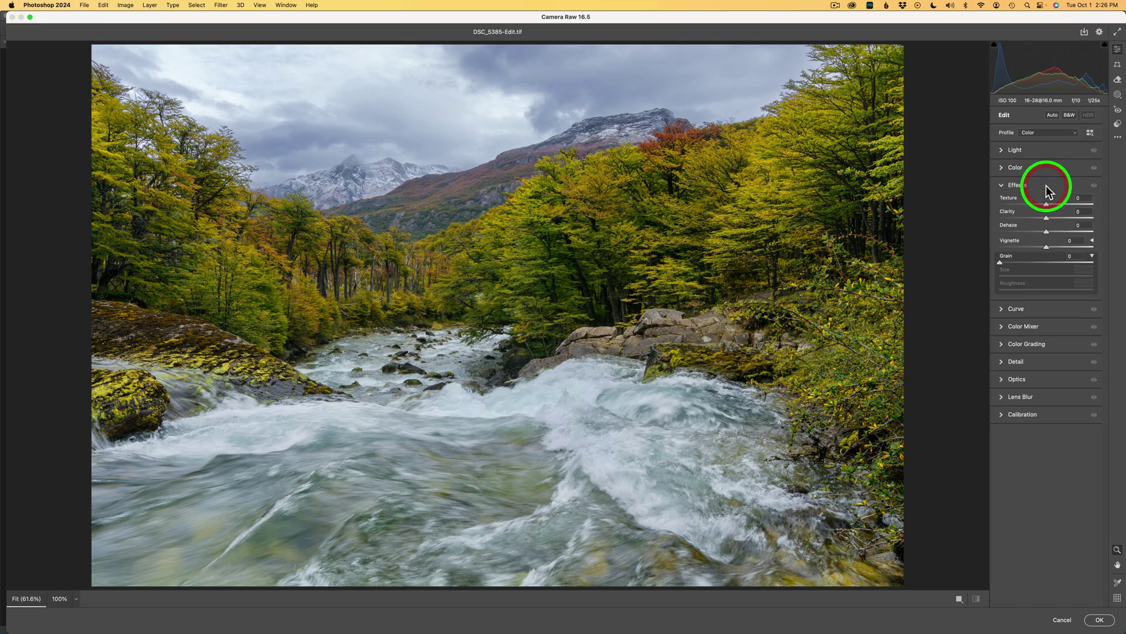
{"action": "left_click_drag", "start_coordinate": [1047, 203], "coordinate": [1072, 205]}
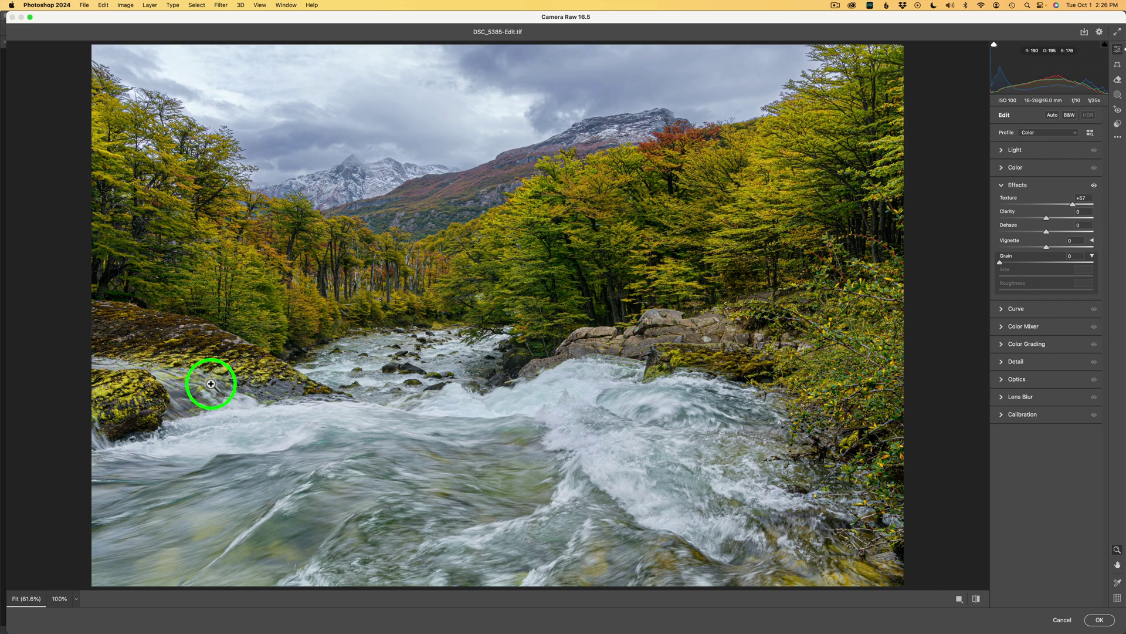
{"action": "left_click_drag", "start_coordinate": [1049, 219], "coordinate": [1055, 218]}
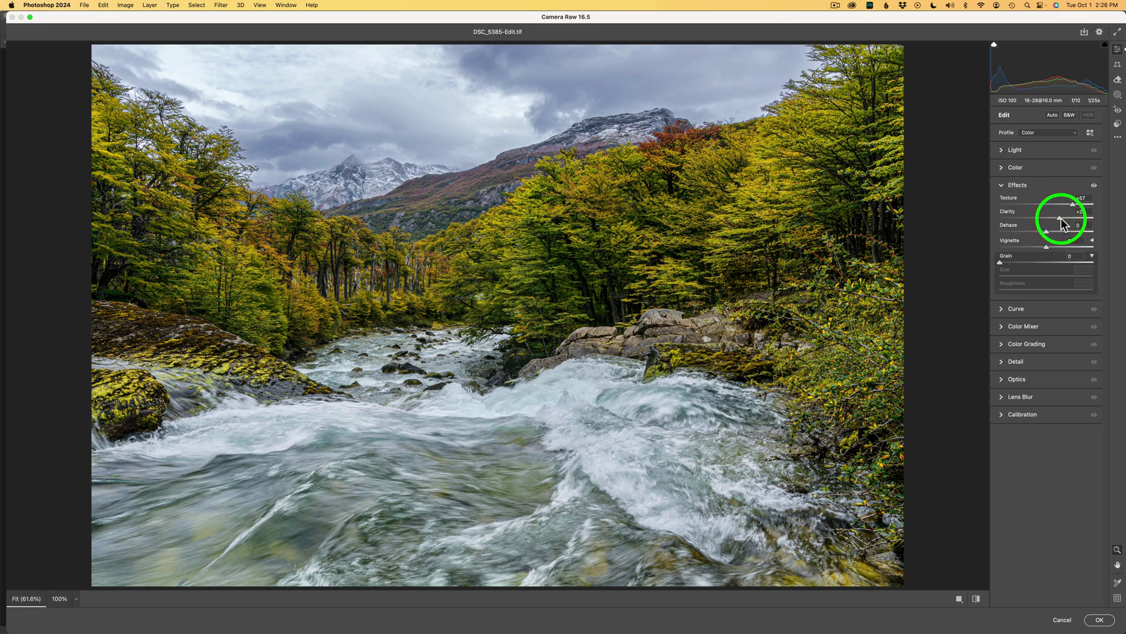
{"action": "left_click", "coordinate": [1100, 620]}
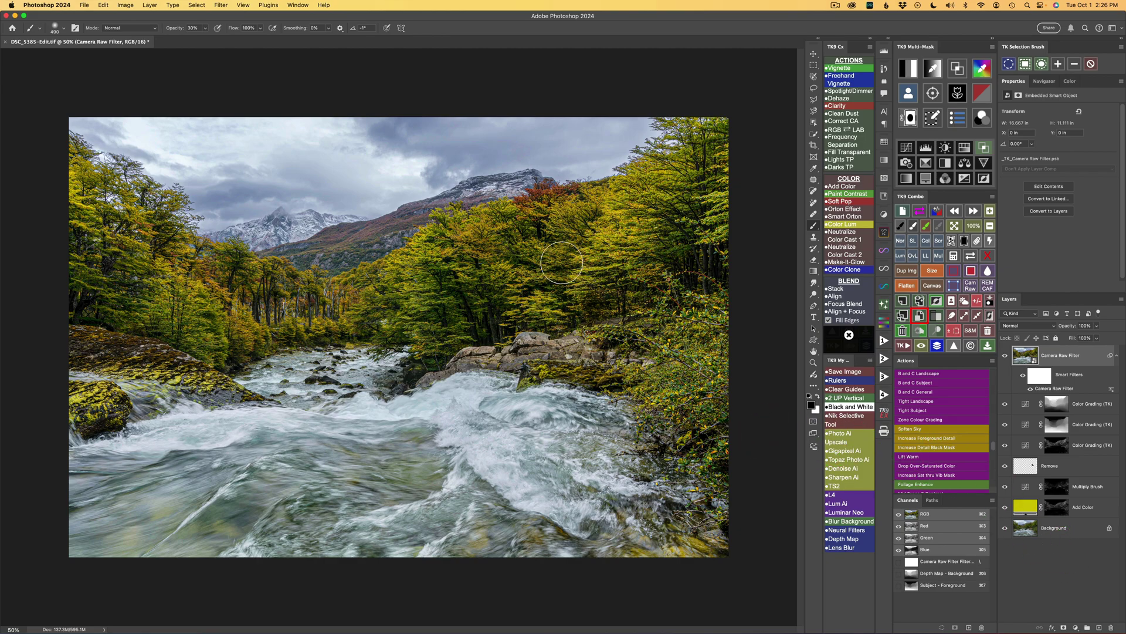
Add a black mask to the Camera Raw Filter layer and paint the river rocks white at 100% brush opacity.
{"action": "left_click", "coordinate": [833, 374]}
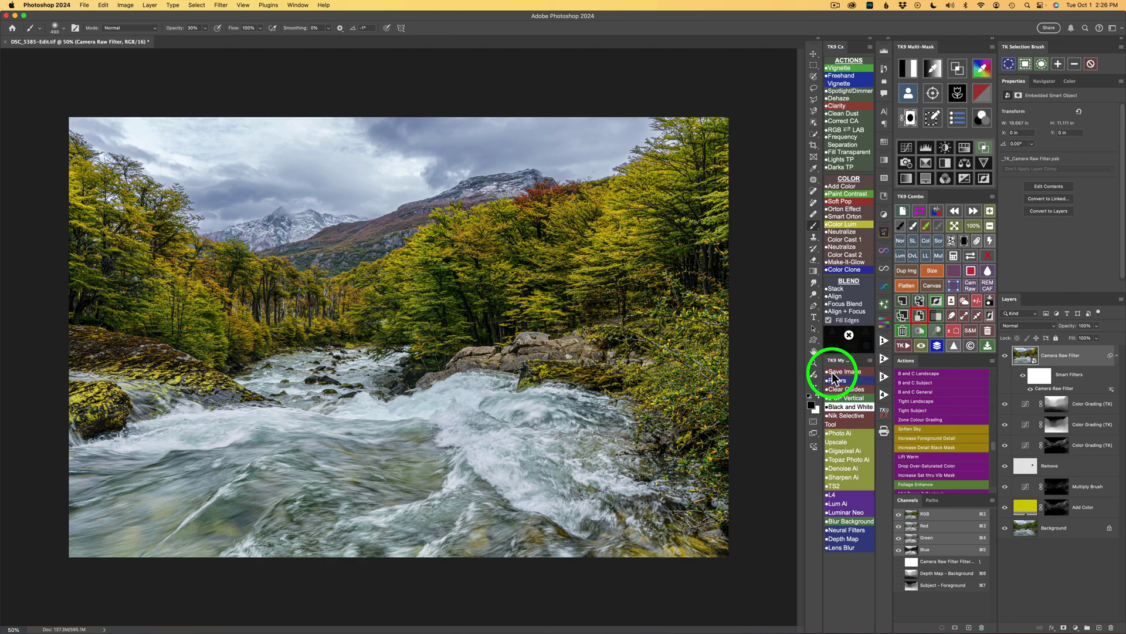
{"action": "left_click", "coordinate": [964, 240]}
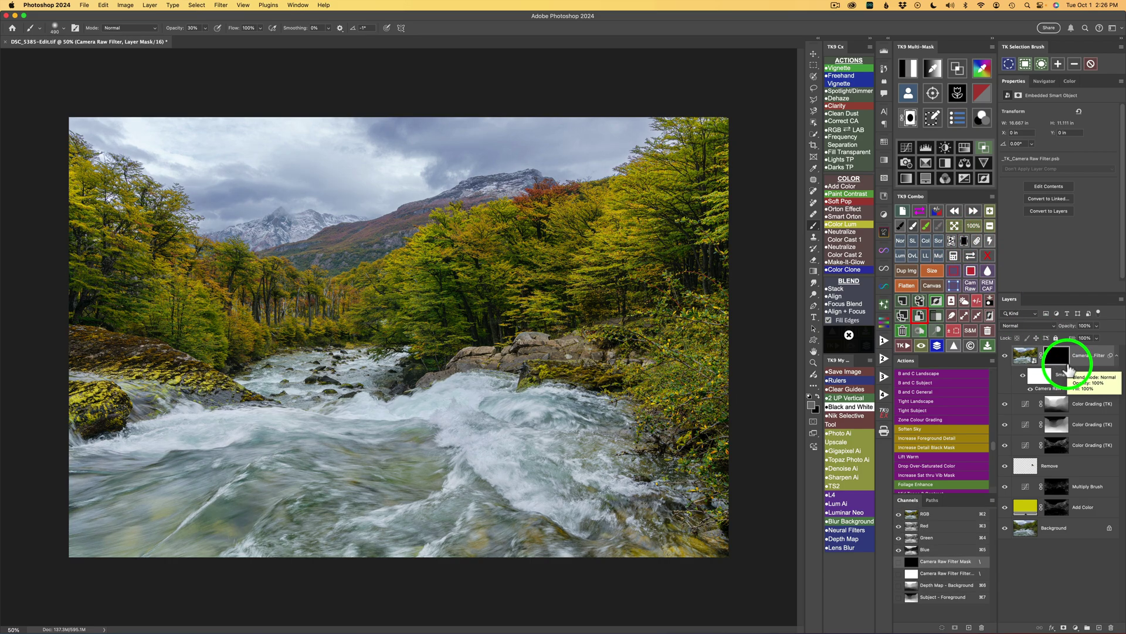
{"action": "left_click", "coordinate": [912, 225]}
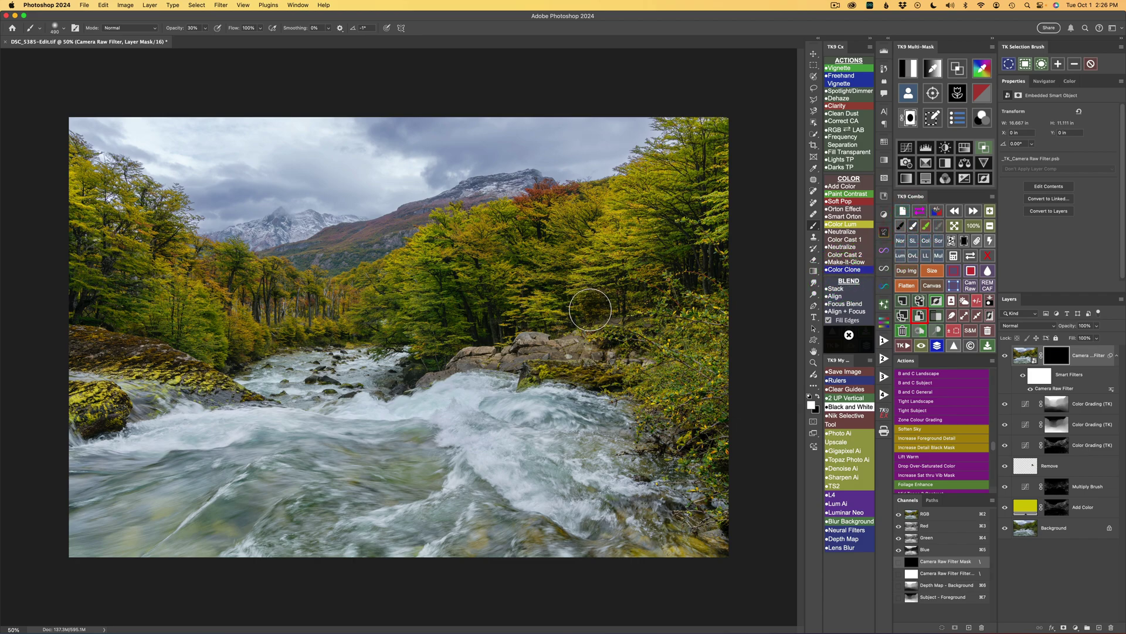
{"action": "key", "text": "0"}
{"action": "left_click", "coordinate": [508, 359]}
{"action": "mouse_move", "coordinate": [508, 359]}
{"action": "left_mouse_down"}
{"action": "mouse_move", "coordinate": [468, 359]}
{"action": "mouse_move", "coordinate": [427, 382]}
{"action": "mouse_move", "coordinate": [469, 356]}
{"action": "mouse_move", "coordinate": [520, 360]}
{"action": "mouse_move", "coordinate": [516, 344]}
{"action": "mouse_move", "coordinate": [606, 354]}
{"action": "mouse_move", "coordinate": [553, 372]}
{"action": "mouse_move", "coordinate": [606, 375]}
{"action": "left_mouse_up"}
{"action": "mouse_move", "coordinate": [283, 369]}
{"action": "left_mouse_down"}
{"action": "mouse_move", "coordinate": [102, 403]}
{"action": "mouse_move", "coordinate": [108, 417]}
{"action": "mouse_move", "coordinate": [142, 375]}
{"action": "mouse_move", "coordinate": [174, 371]}
{"action": "mouse_move", "coordinate": [249, 394]}
{"action": "mouse_move", "coordinate": [201, 390]}
{"action": "mouse_move", "coordinate": [139, 354]}
{"action": "mouse_move", "coordinate": [155, 356]}
{"action": "mouse_move", "coordinate": [118, 362]}
{"action": "left_mouse_up"}
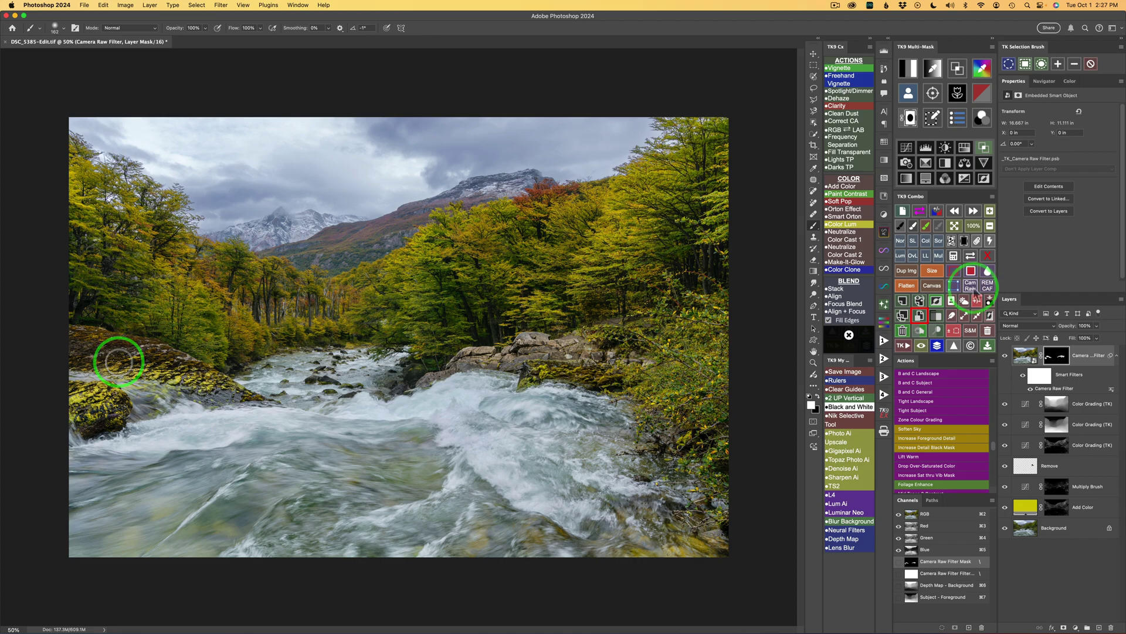
{"action": "left_click", "coordinate": [970, 285]}
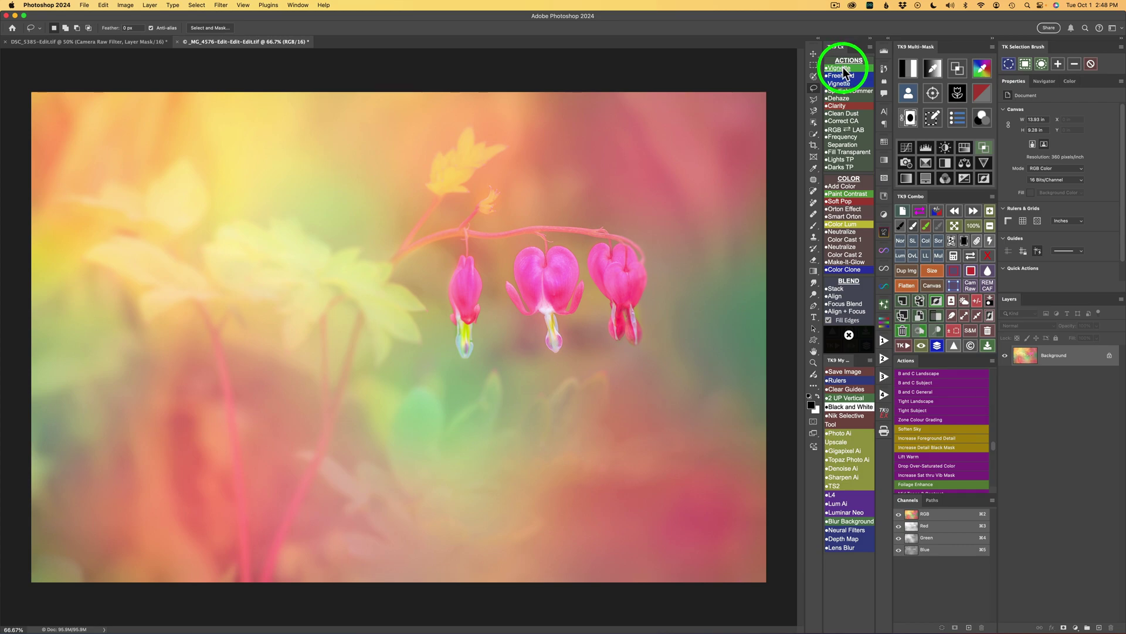
Add a lightening Vignette layer to the flower image with a 378.3-pixel mask blur, and compare the image with and without it.
{"action": "left_click", "coordinate": [841, 68]}
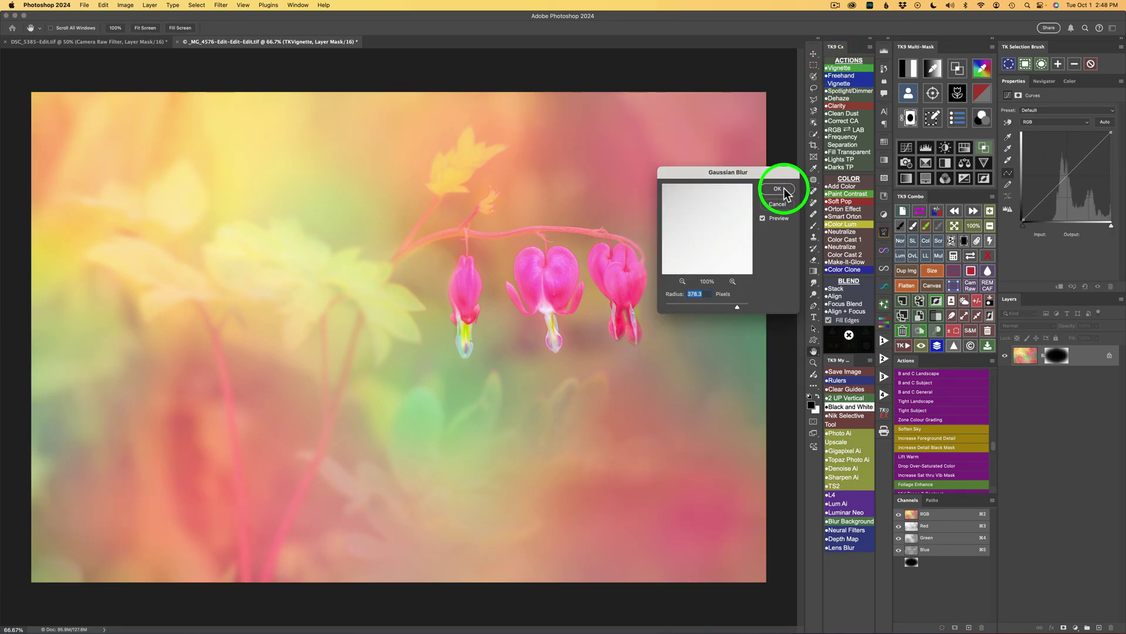
{"action": "left_click", "coordinate": [781, 189]}
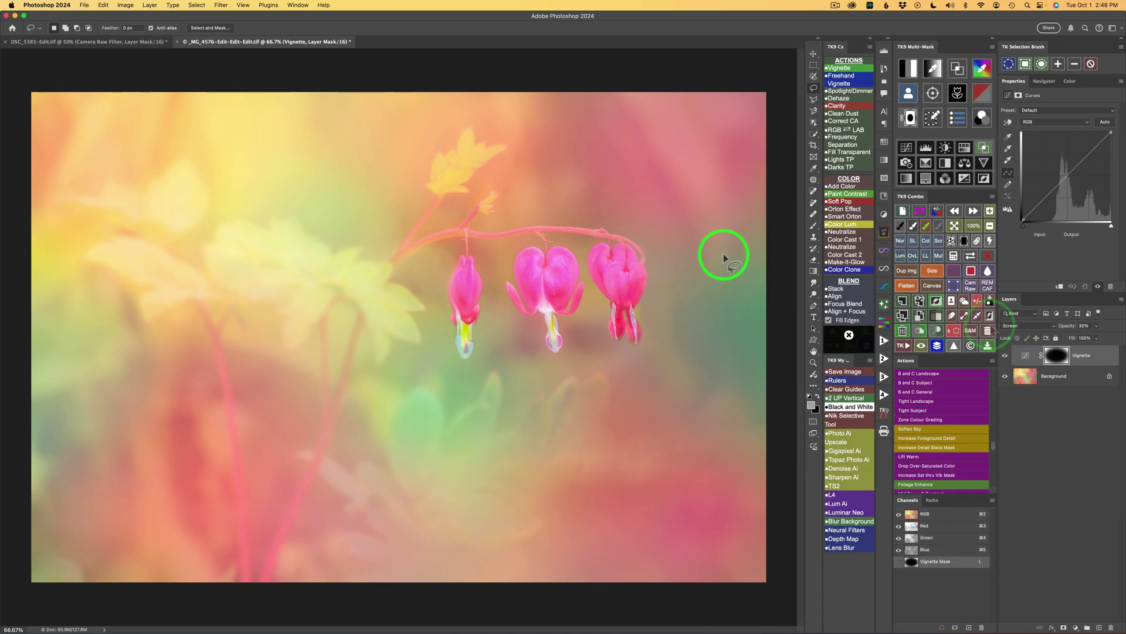
{"action": "left_click", "coordinate": [1005, 356]}
{"action": "left_click", "coordinate": [1005, 356]}
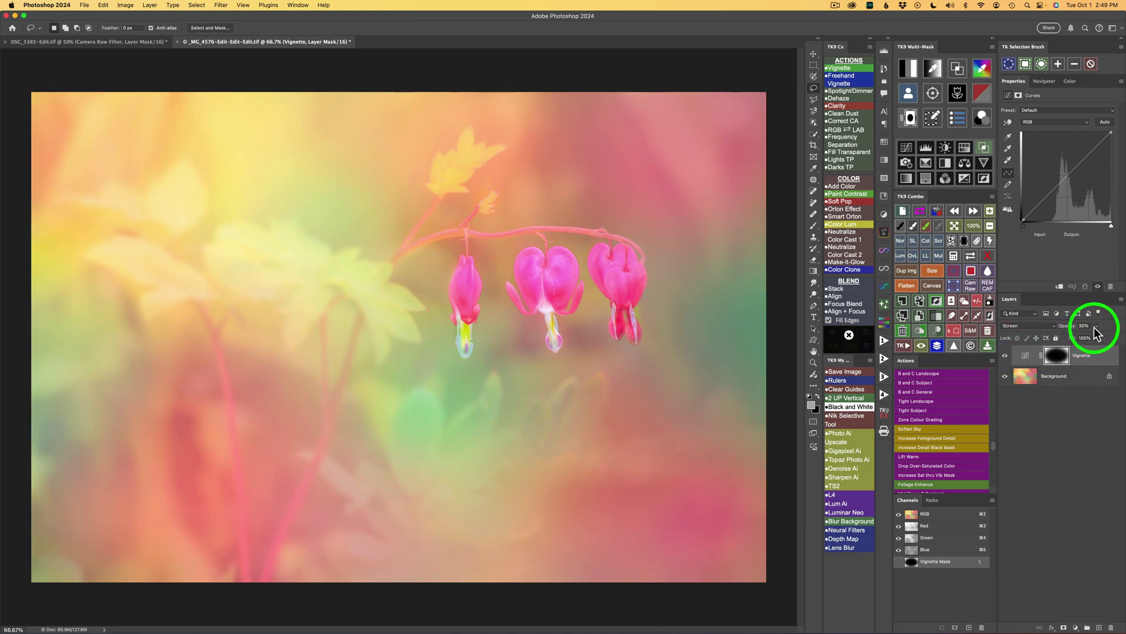
Set the Vignette layer's opacity to 50% and hide the layer.
{"action": "mouse_move", "coordinate": [1094, 327]}
{"action": "left_mouse_down"}
{"action": "mouse_move", "coordinate": [1106, 336]}
{"action": "mouse_move", "coordinate": [1092, 339]}
{"action": "left_mouse_up"}
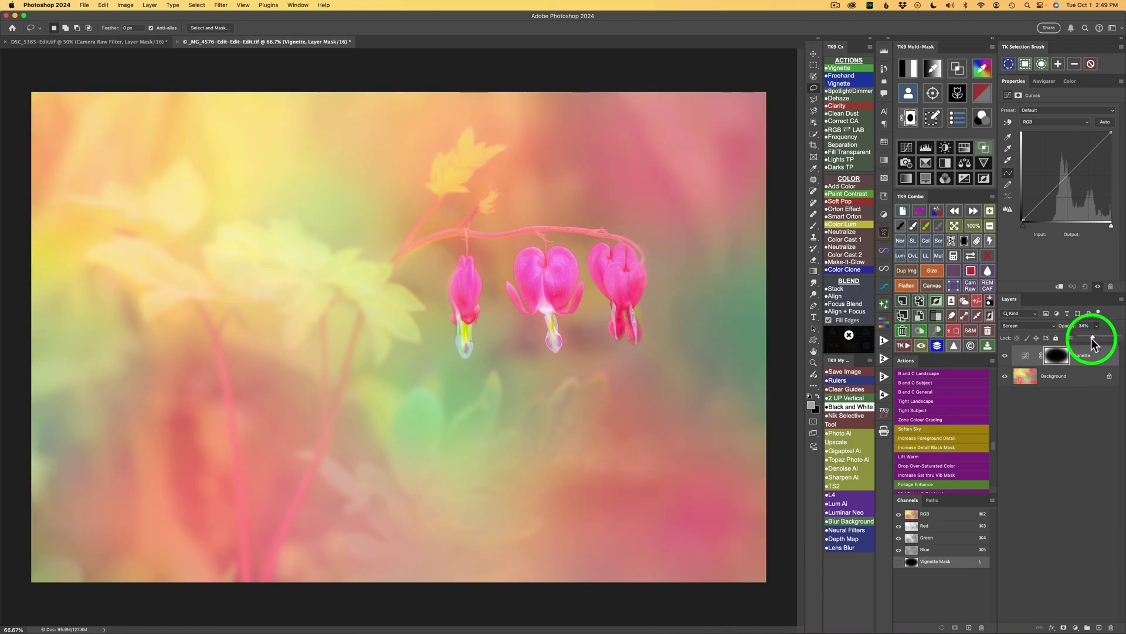
{"action": "left_click", "coordinate": [1091, 339]}
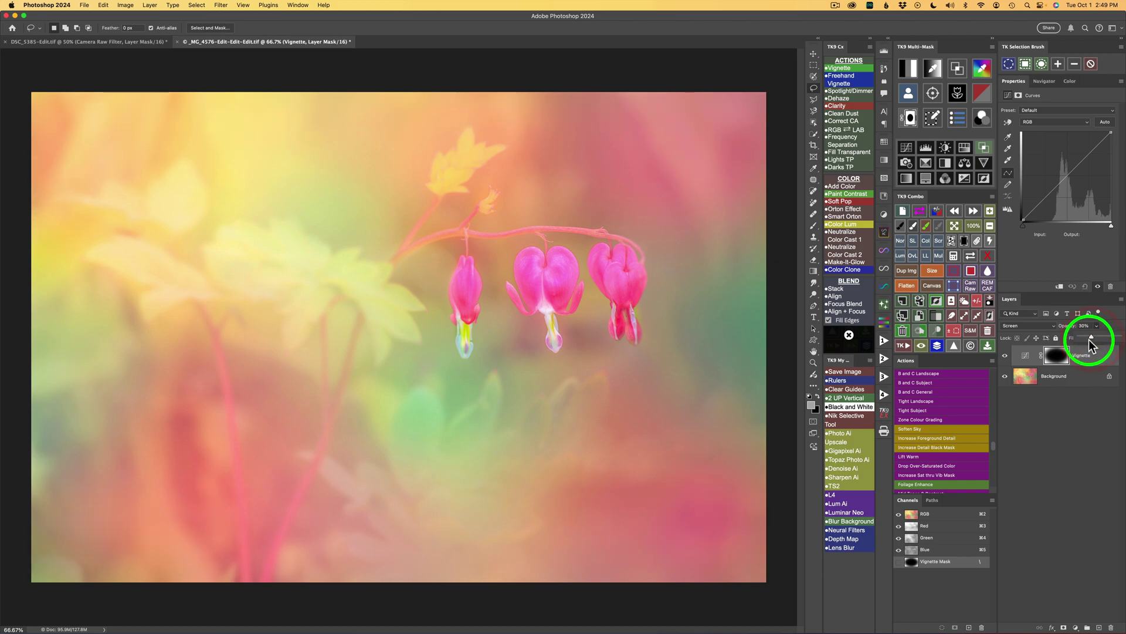
{"action": "left_click", "coordinate": [1005, 355]}
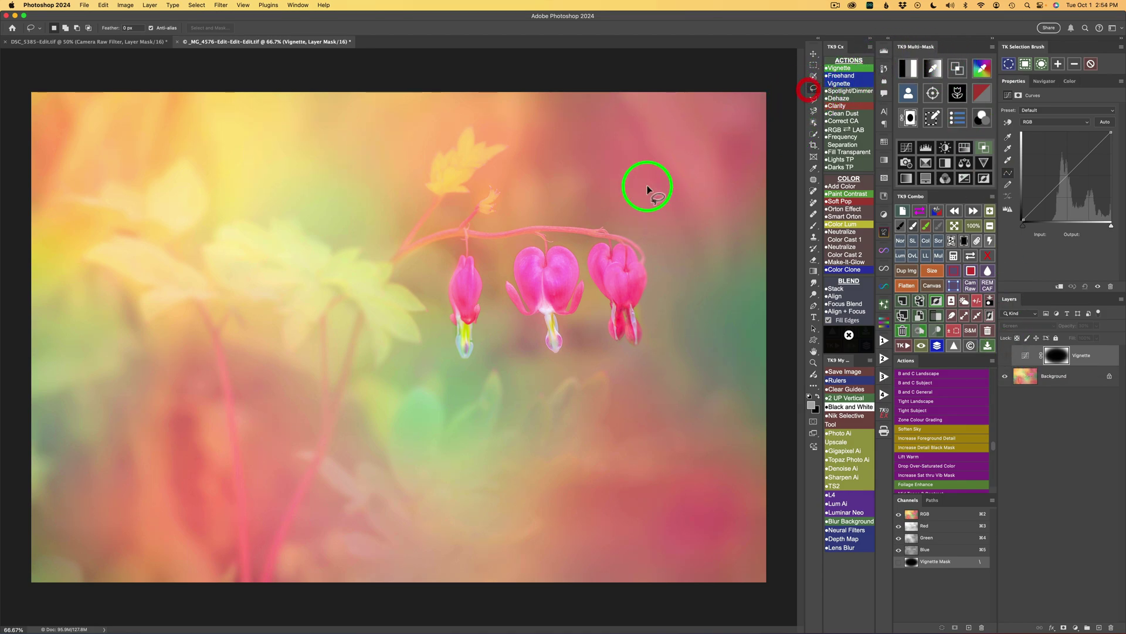
Lasso a loose area around the pink flowers and add a freehand color vignette in sampled salmon #ca8a82 with a 378.3-pixel blur; compare before and after.
{"action": "mouse_move", "coordinate": [448, 154]}
{"action": "left_mouse_down"}
{"action": "mouse_move", "coordinate": [331, 196]}
{"action": "mouse_move", "coordinate": [327, 266]}
{"action": "mouse_move", "coordinate": [370, 334]}
{"action": "mouse_move", "coordinate": [341, 410]}
{"action": "mouse_move", "coordinate": [360, 475]}
{"action": "mouse_move", "coordinate": [487, 481]}
{"action": "mouse_move", "coordinate": [606, 466]}
{"action": "mouse_move", "coordinate": [701, 417]}
{"action": "mouse_move", "coordinate": [694, 298]}
{"action": "mouse_move", "coordinate": [655, 205]}
{"action": "mouse_move", "coordinate": [566, 165]}
{"action": "mouse_move", "coordinate": [488, 147]}
{"action": "mouse_move", "coordinate": [432, 171]}
{"action": "left_mouse_up"}
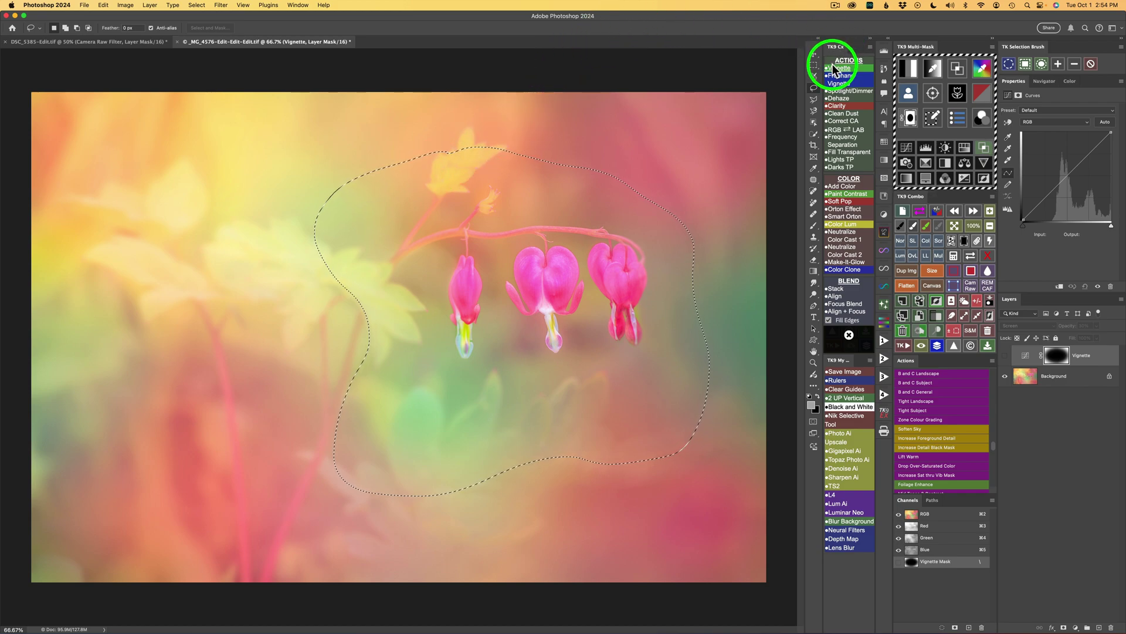
{"action": "left_click", "coordinate": [849, 81]}
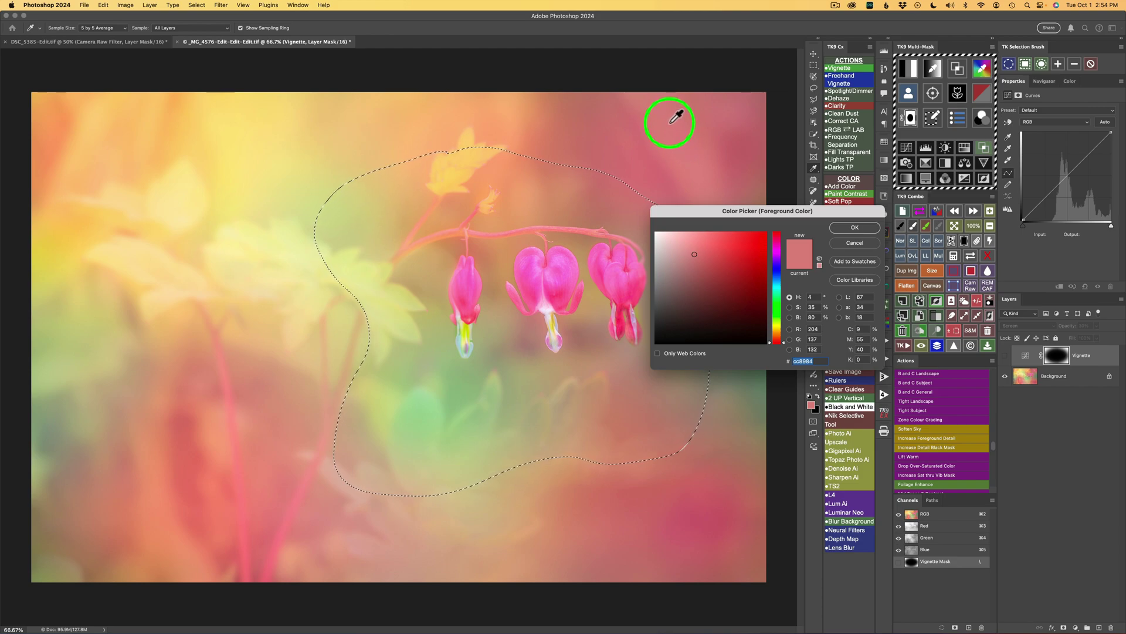
{"action": "left_click", "coordinate": [652, 112]}
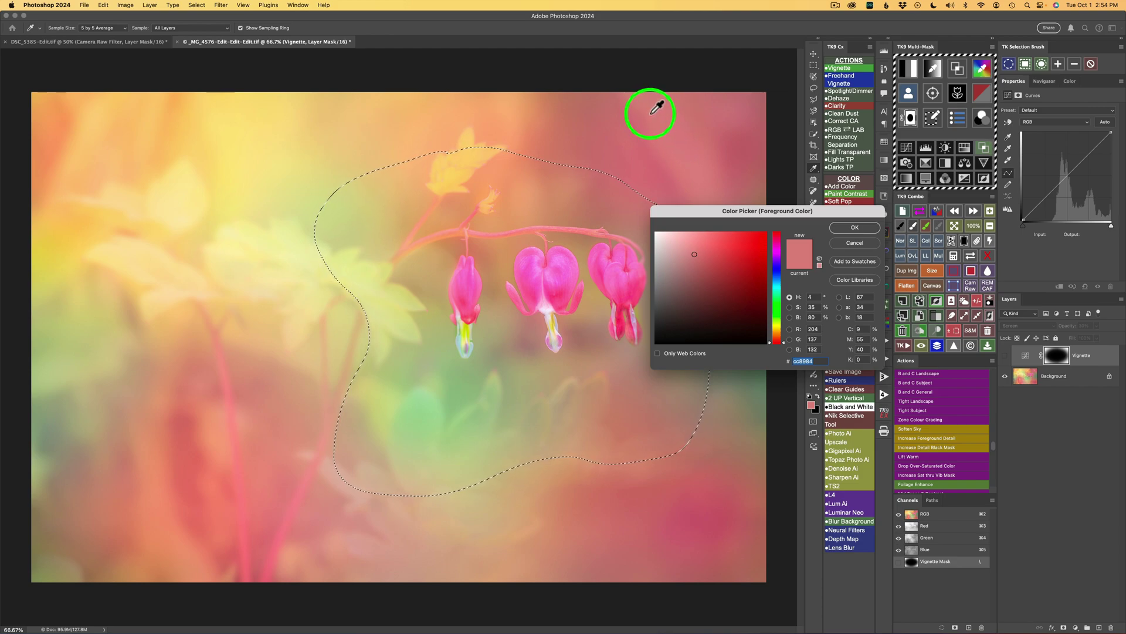
{"action": "left_click", "coordinate": [854, 228]}
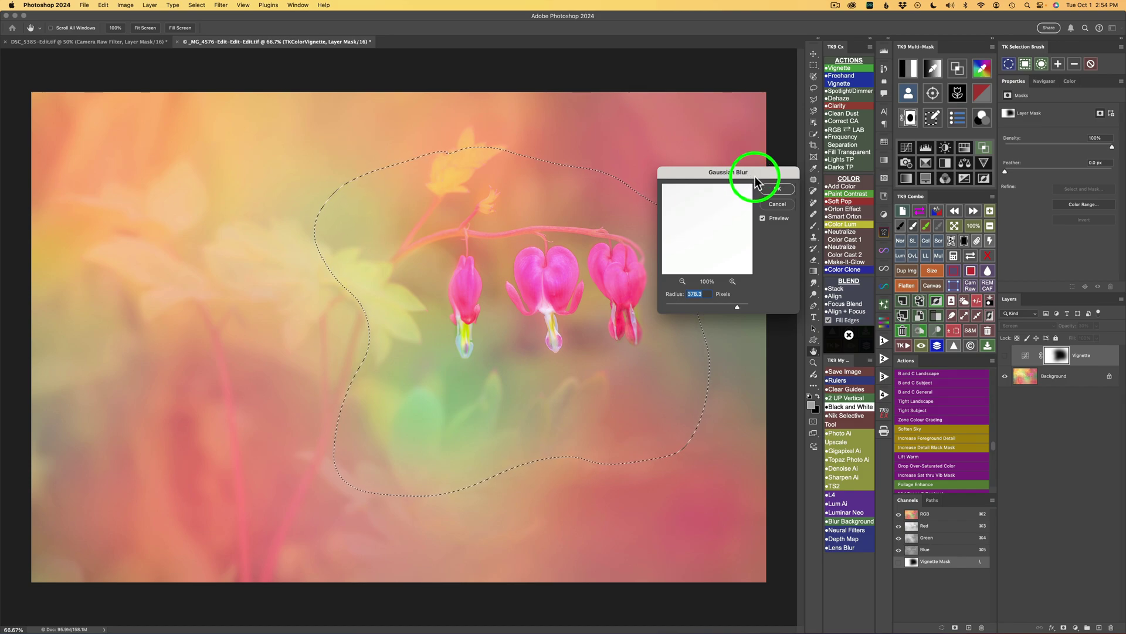
{"action": "left_click", "coordinate": [777, 189]}
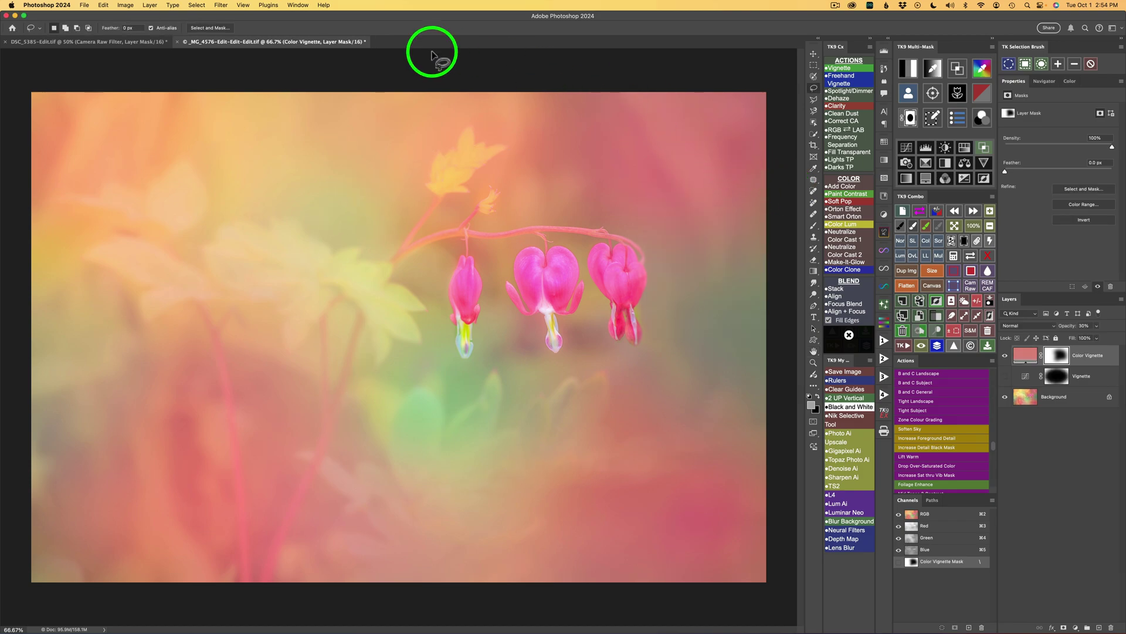
{"action": "left_click", "coordinate": [1005, 357]}
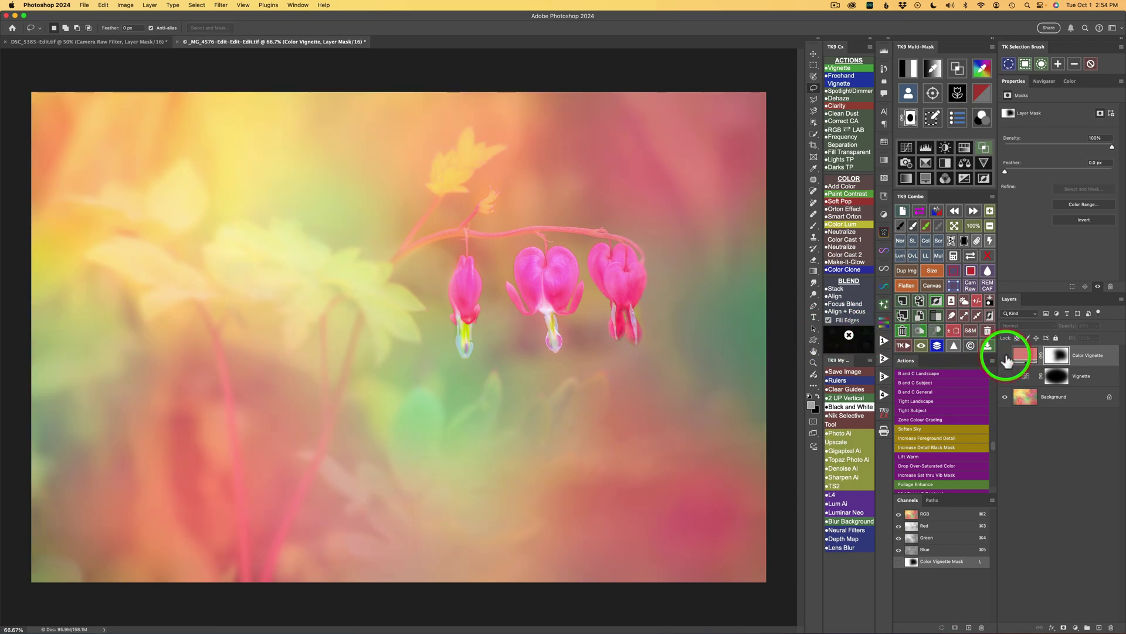
{"action": "left_click", "coordinate": [1005, 357]}
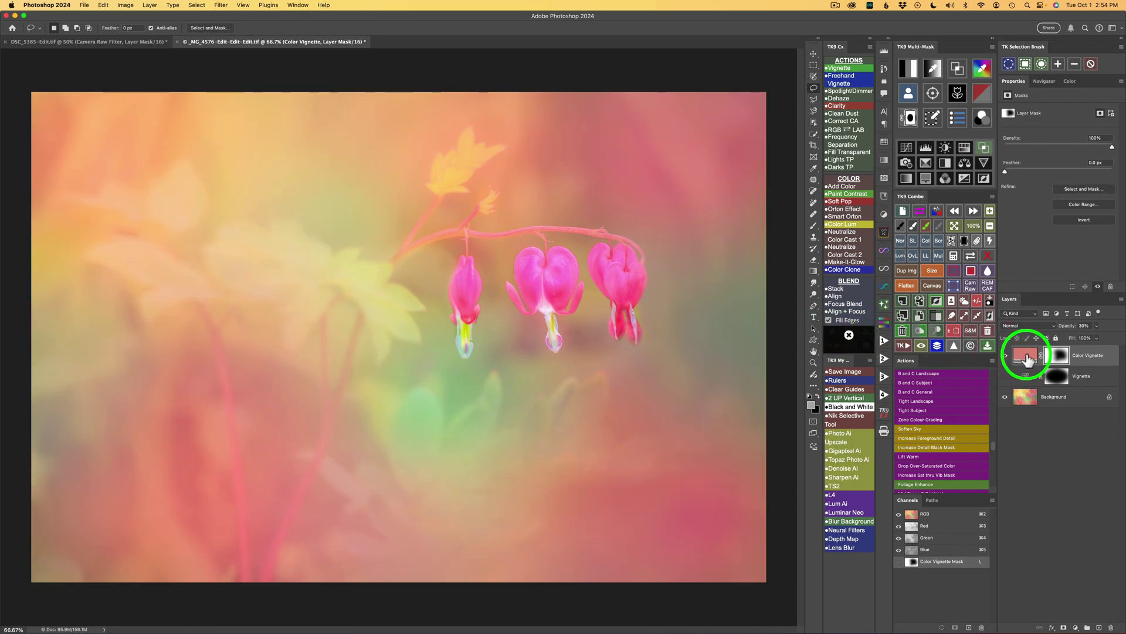
Change the Color Vignette layer's fill to a brighter salmon pink and compare the image with and without the layer.
{"action": "double_click", "coordinate": [1026, 357]}
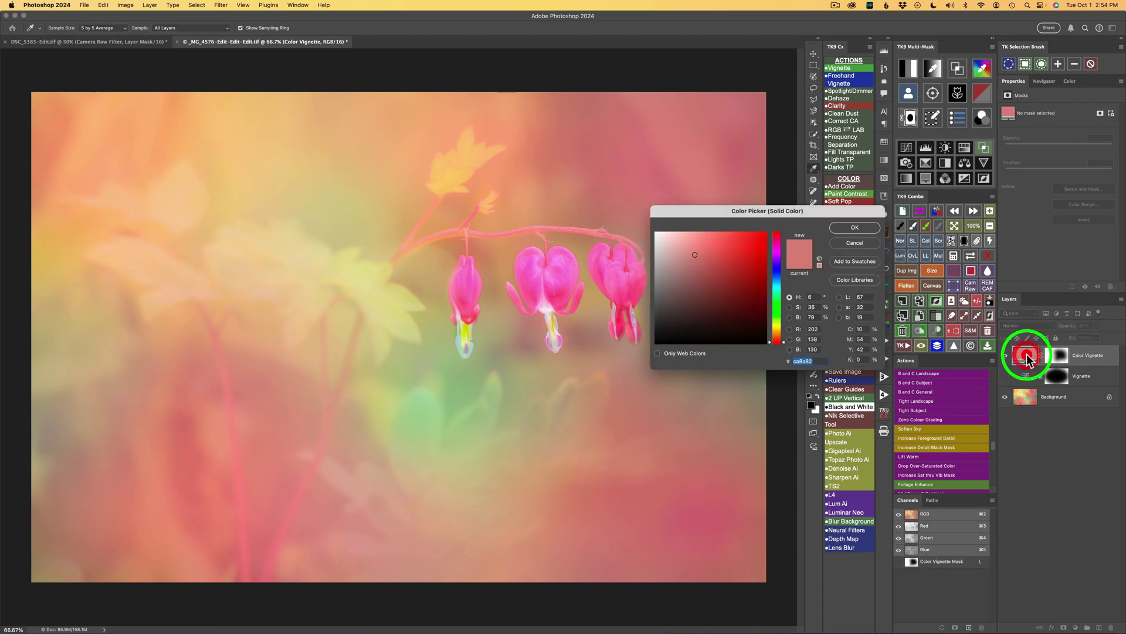
{"action": "mouse_move", "coordinate": [697, 256]}
{"action": "left_mouse_down"}
{"action": "mouse_move", "coordinate": [719, 249]}
{"action": "mouse_move", "coordinate": [712, 260]}
{"action": "mouse_move", "coordinate": [700, 236]}
{"action": "mouse_move", "coordinate": [722, 232]}
{"action": "mouse_move", "coordinate": [699, 237]}
{"action": "left_mouse_up"}
{"action": "left_click", "coordinate": [855, 229]}
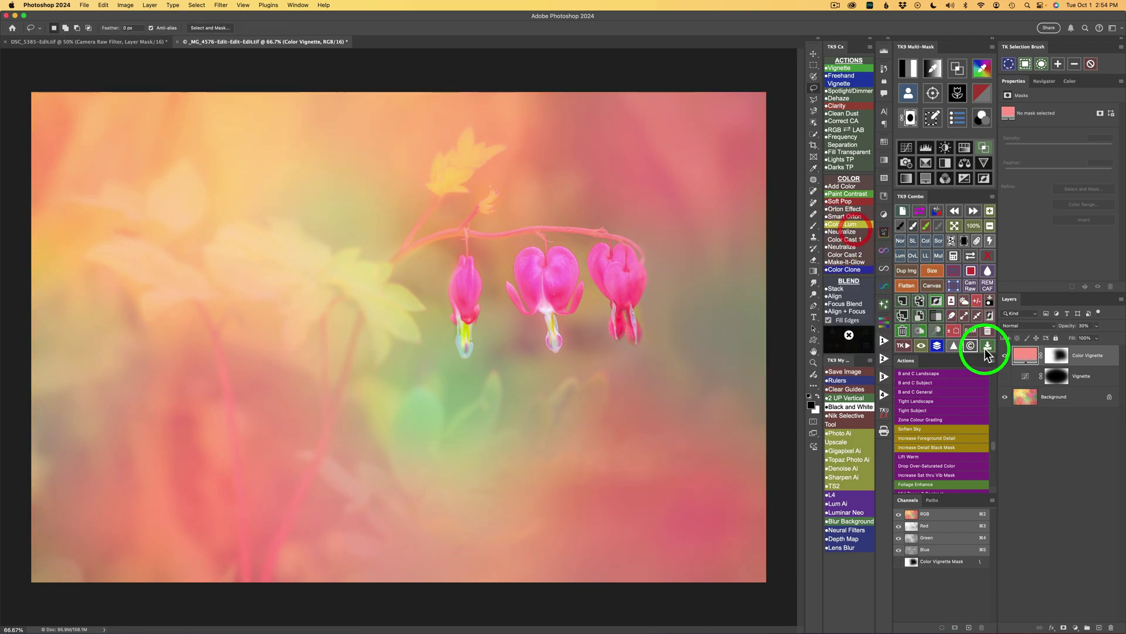
{"action": "left_click", "coordinate": [1005, 356]}
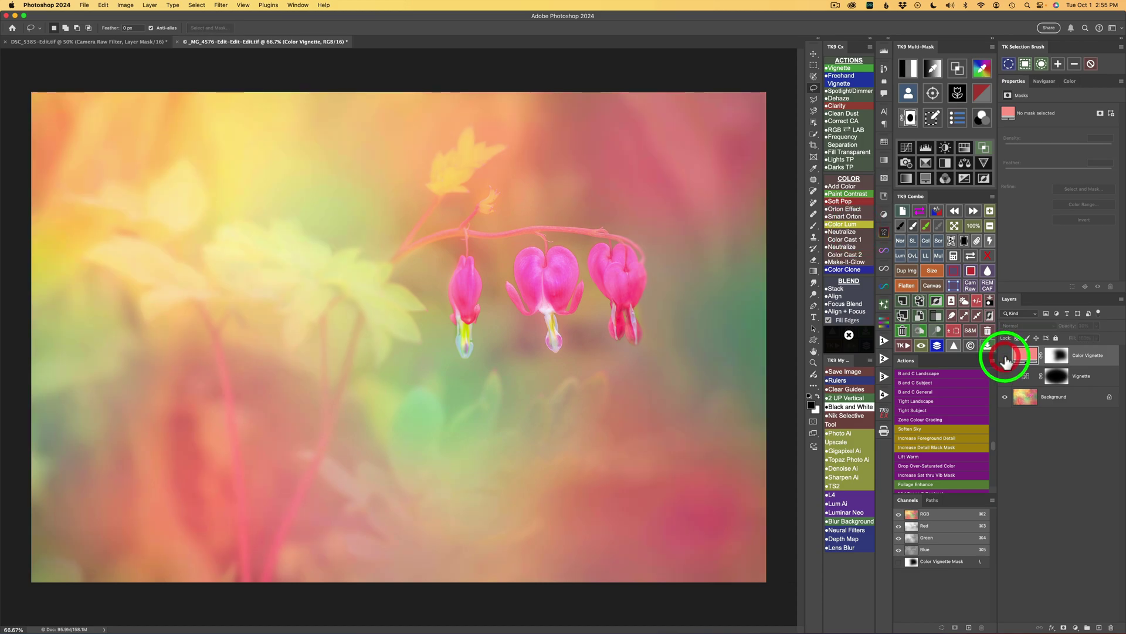
{"action": "left_click", "coordinate": [1005, 357]}
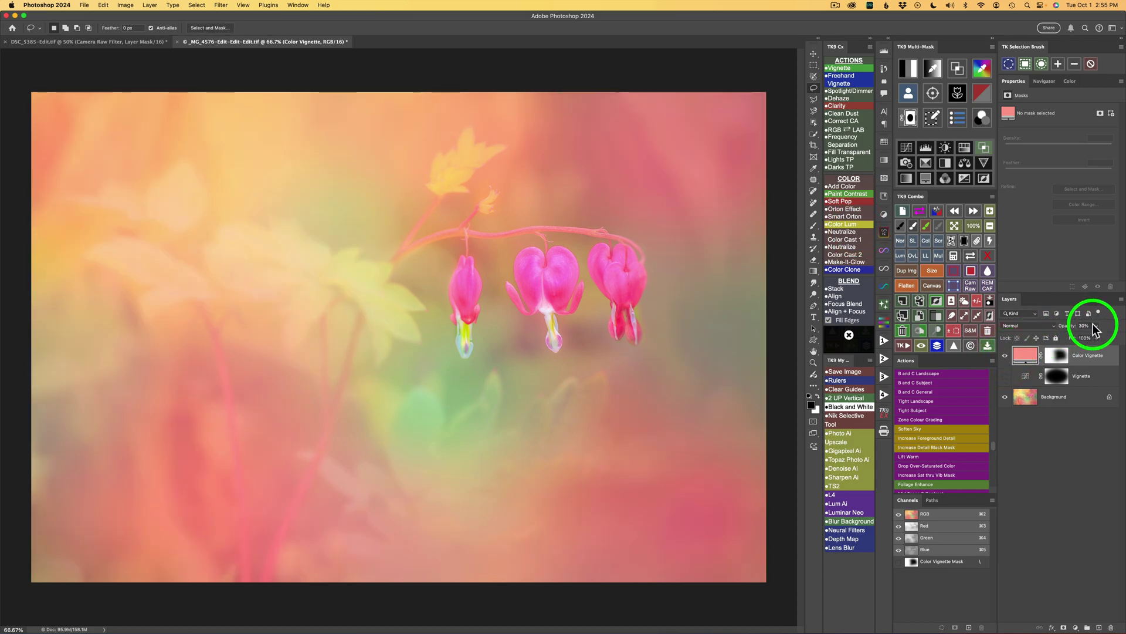
Set the Color Vignette layer's opacity to 21% and toggle its visibility to check the effect.
{"action": "left_click_drag", "start_coordinate": [1068, 336], "coordinate": [1079, 335]}
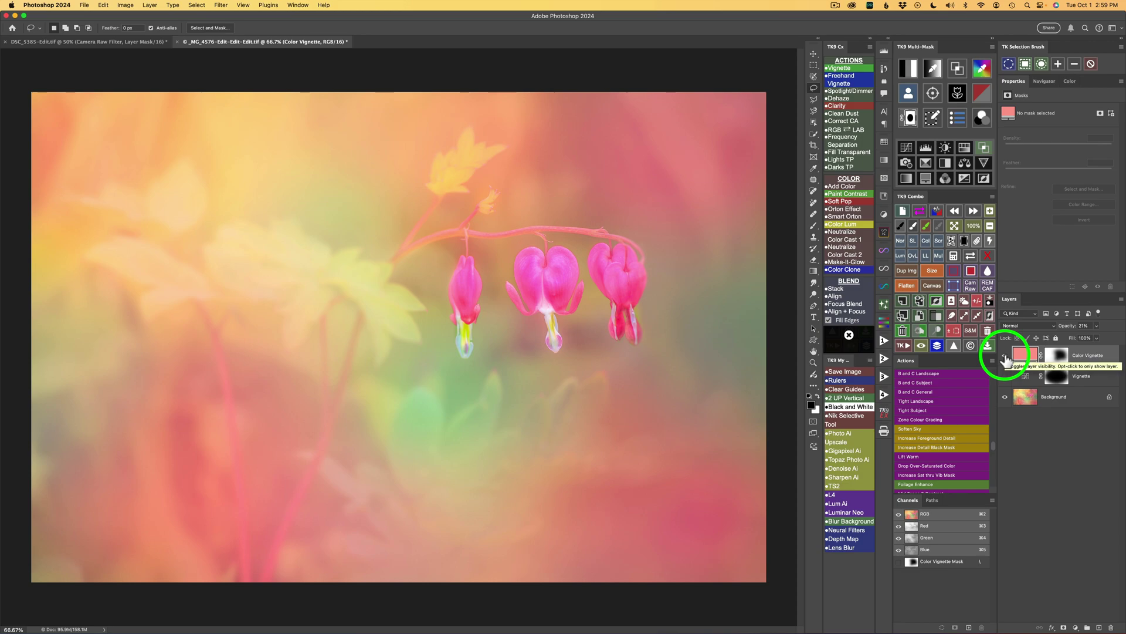
{"action": "left_click", "coordinate": [1006, 359]}
{"action": "left_click", "coordinate": [1005, 358]}
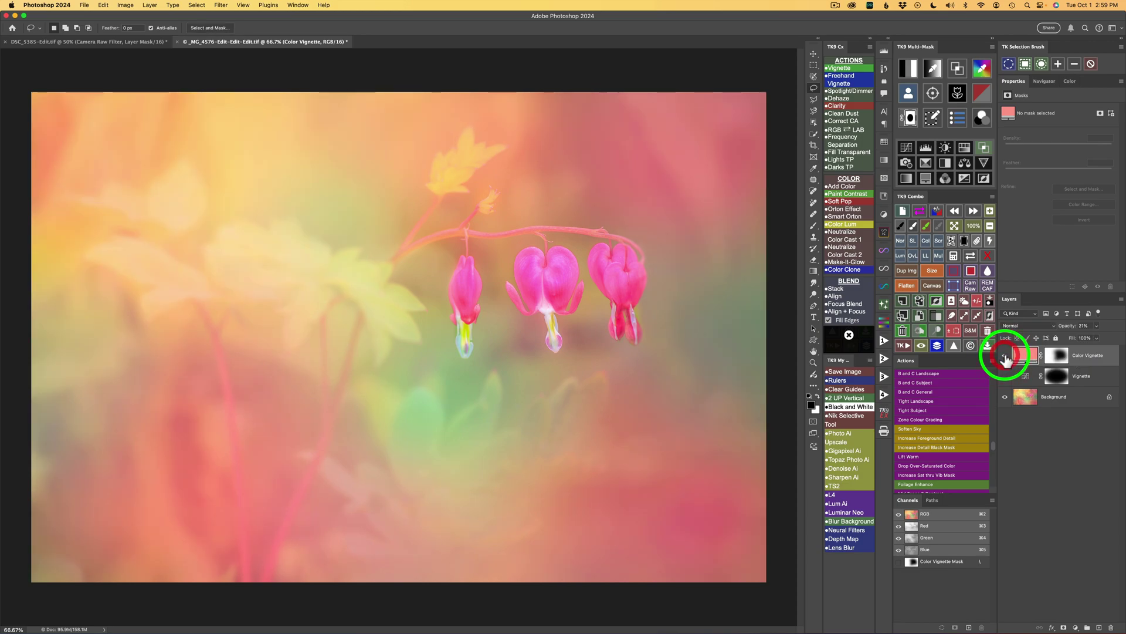